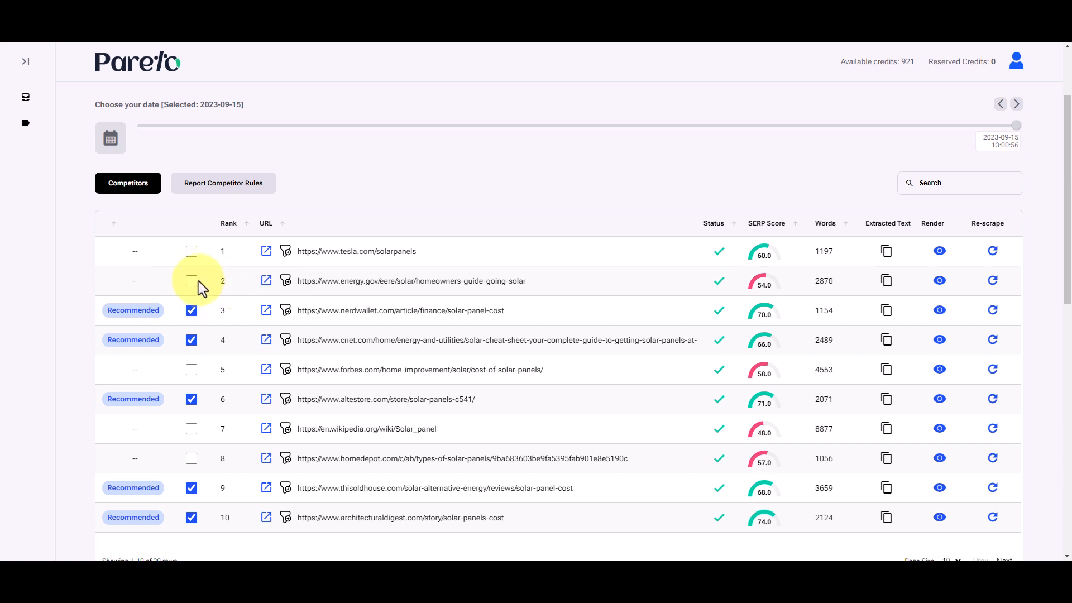
{"action": "left_click", "coordinate": [285, 281]}
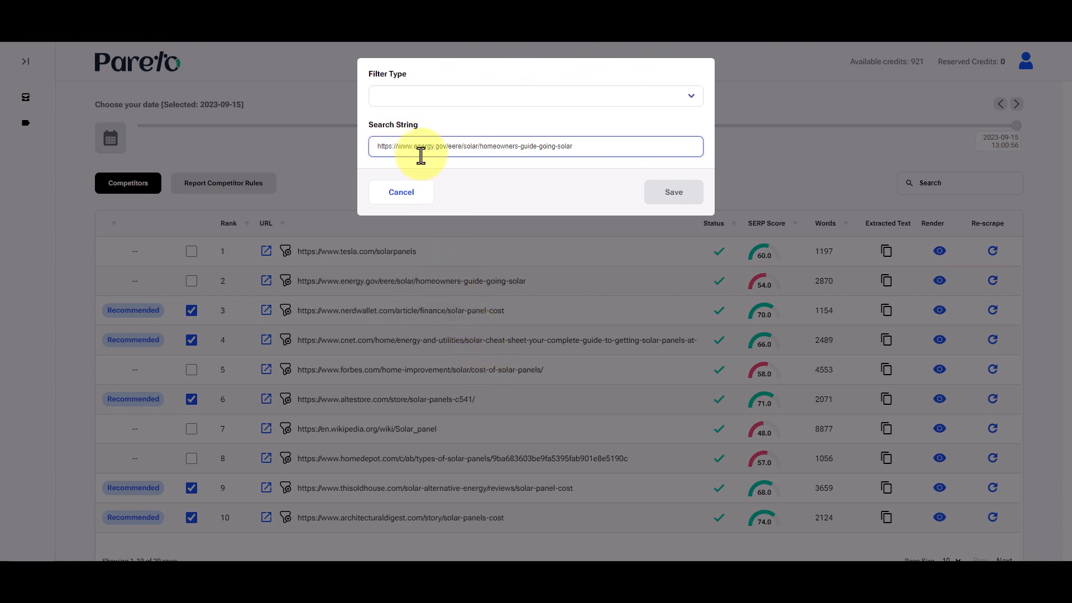
{"action": "left_click", "coordinate": [571, 98]}
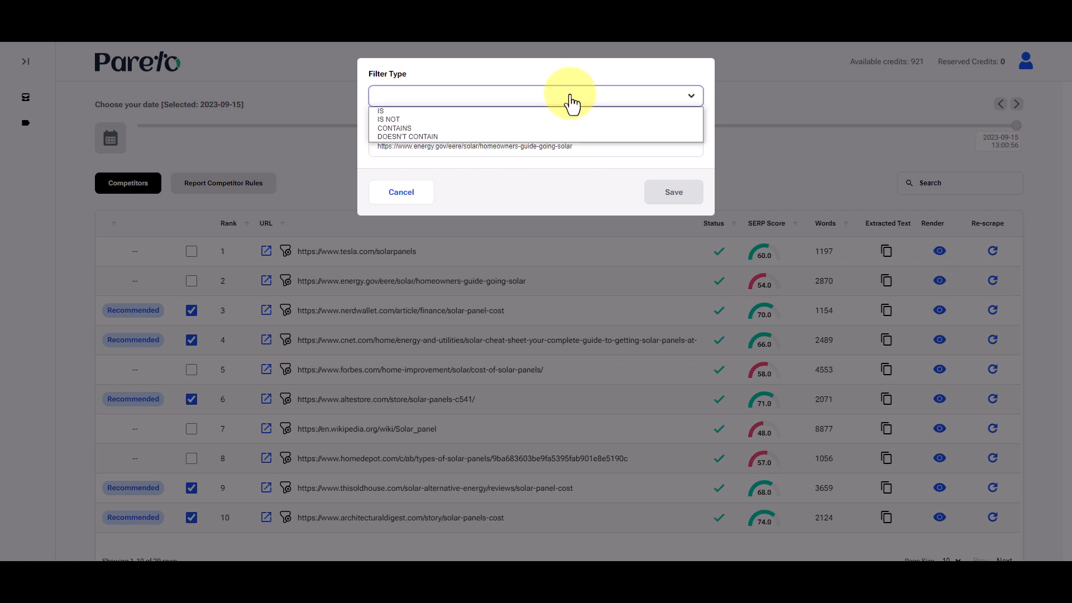
{"action": "left_click", "coordinate": [410, 112]}
{"action": "mouse_move", "coordinate": [612, 145]}
{"action": "left_mouse_down"}
{"action": "mouse_move", "coordinate": [411, 144]}
{"action": "mouse_move", "coordinate": [602, 145]}
{"action": "left_mouse_up"}
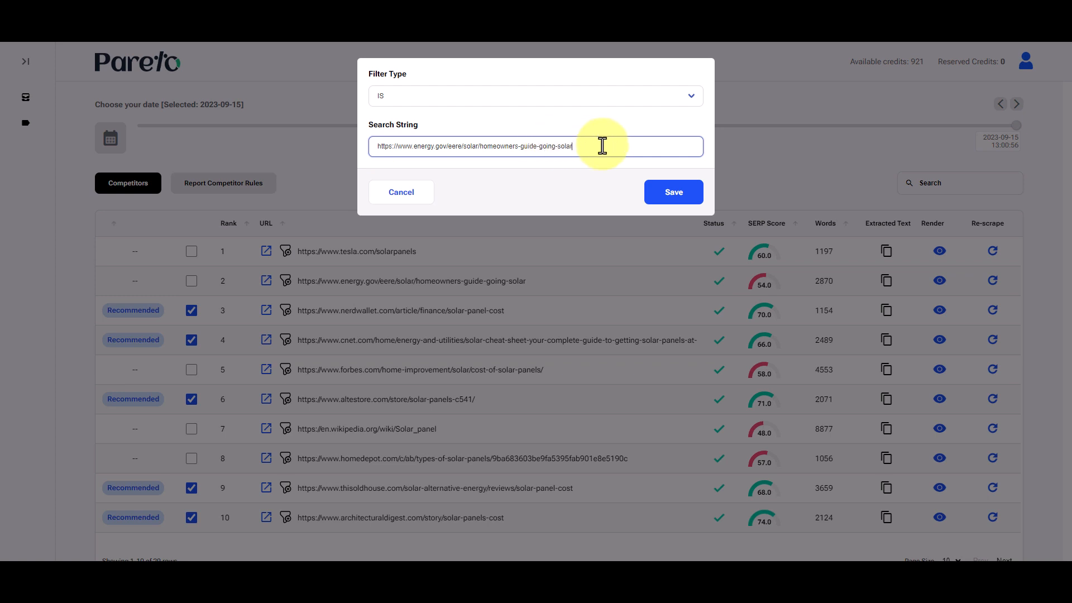
{"action": "left_click", "coordinate": [688, 196]}
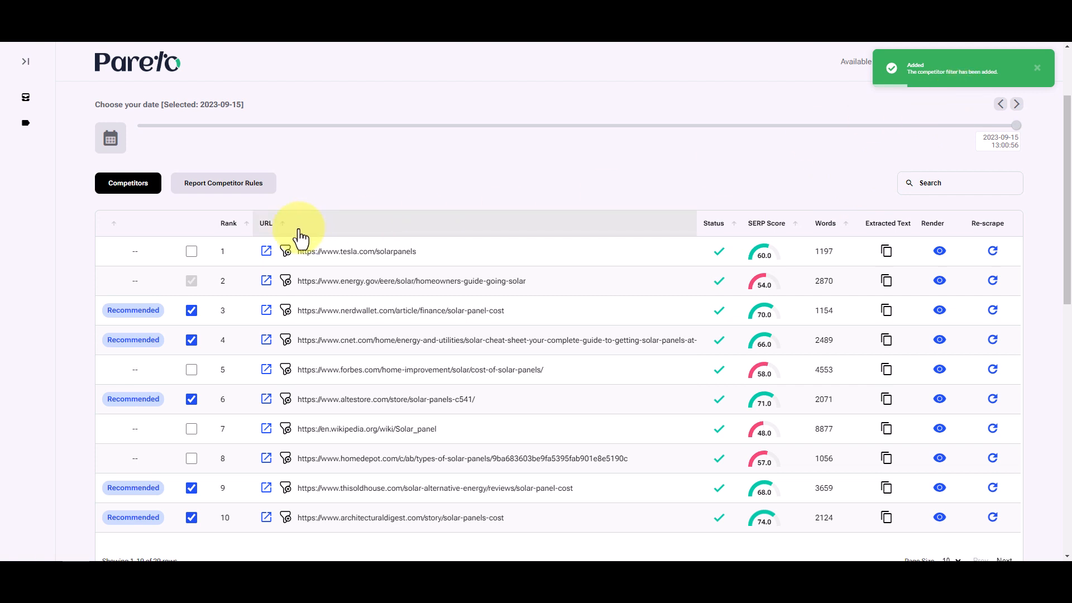
- Review the report competitor rules, and check the report's entities list
{"action": "left_click", "coordinate": [255, 192]}
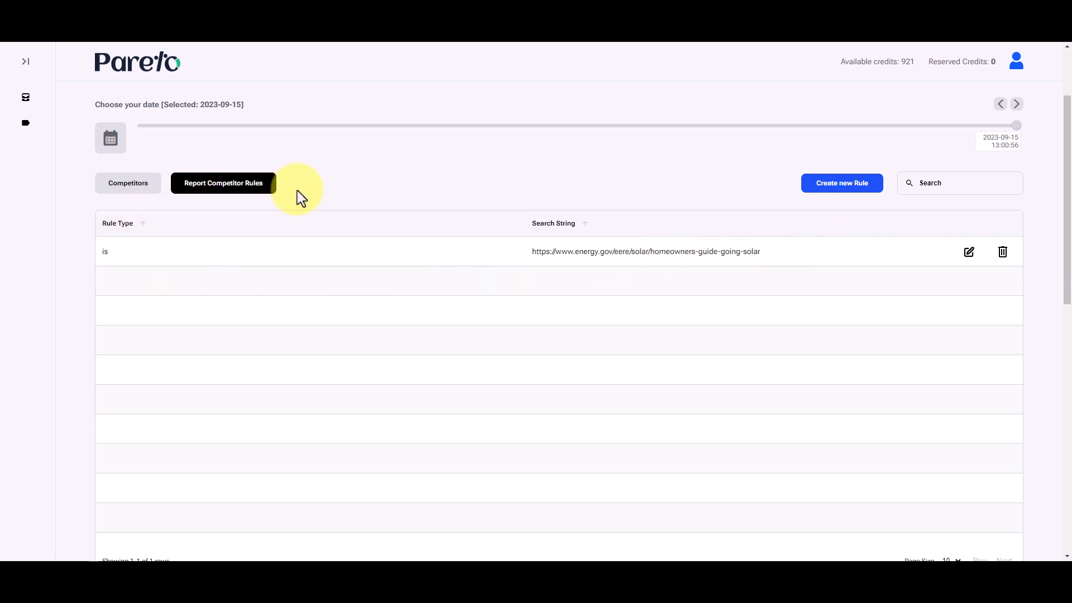
{"action": "scroll", "coordinate": [323, 292], "scroll_direction": "up", "scroll_amount": 1}
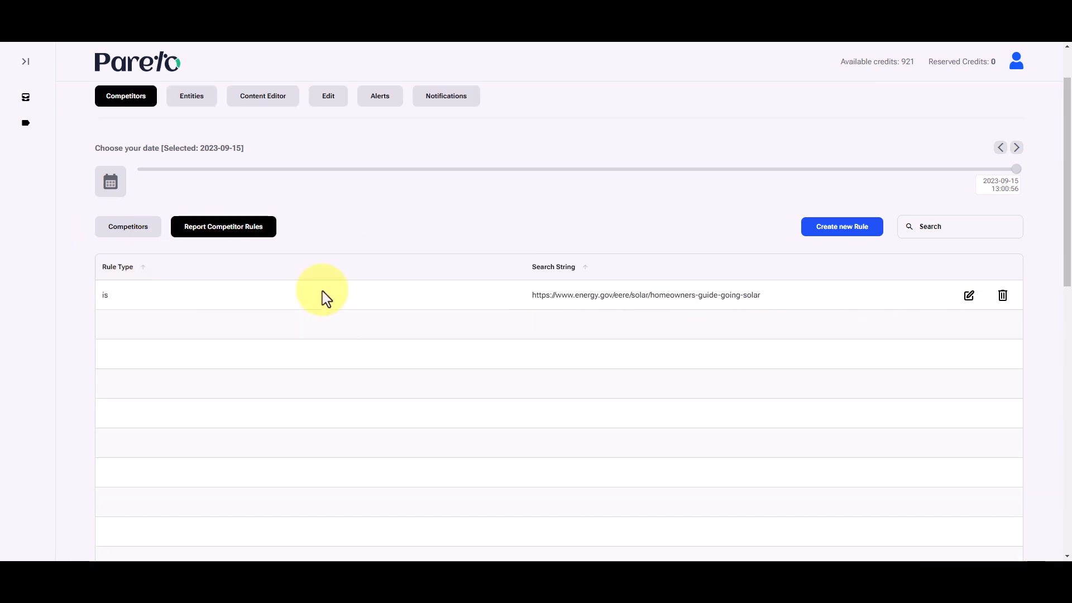
{"action": "scroll", "coordinate": [323, 290], "scroll_direction": "up", "scroll_amount": 2}
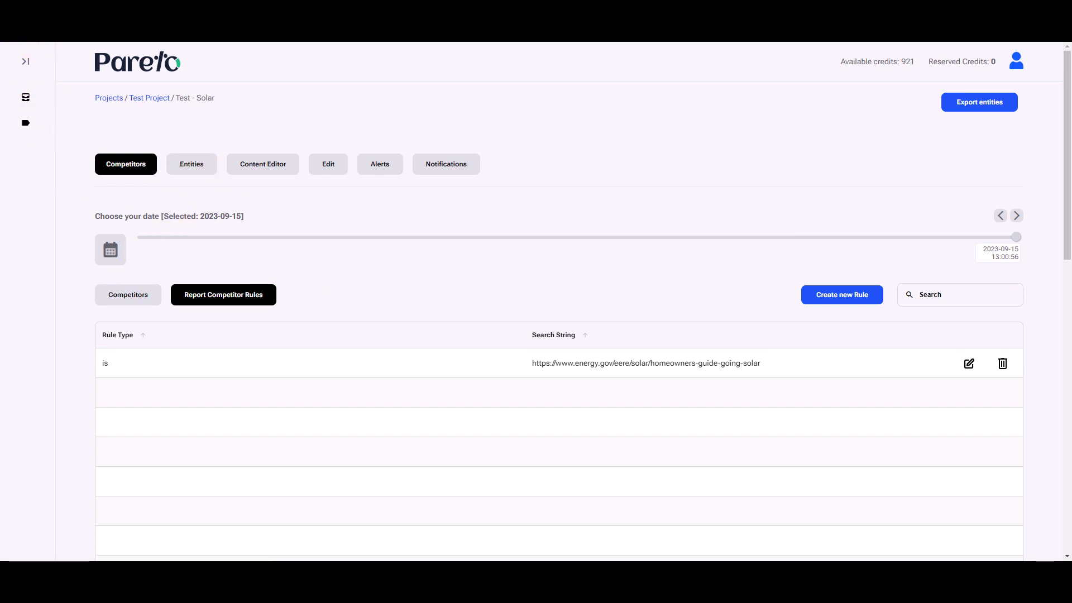
{"action": "left_click", "coordinate": [200, 168]}
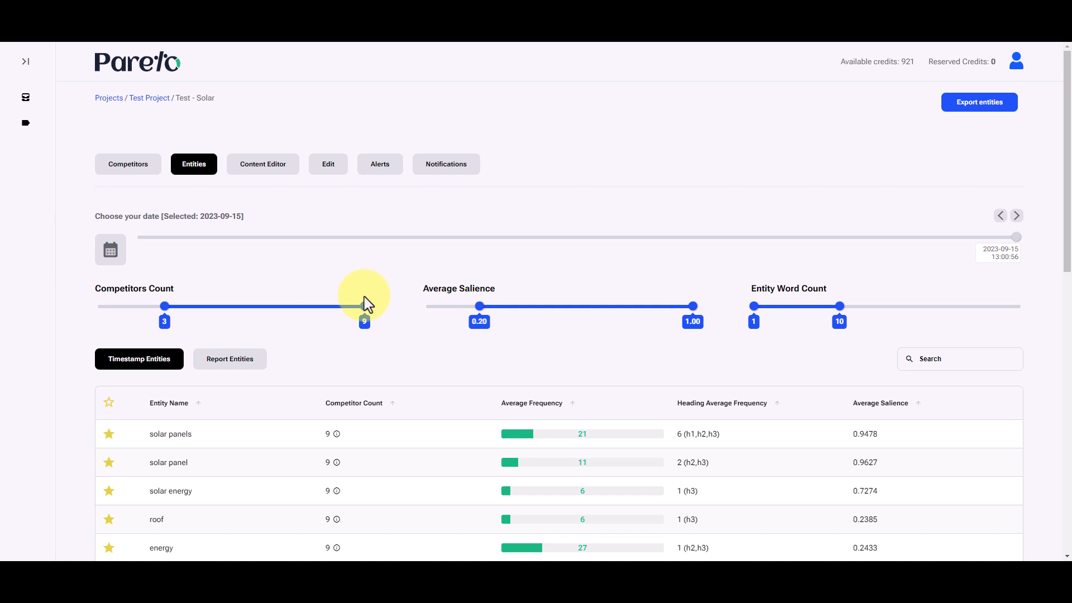
{"action": "left_click", "coordinate": [128, 170]}
{"action": "scroll", "coordinate": [514, 151], "scroll_direction": "down", "scroll_amount": 2}
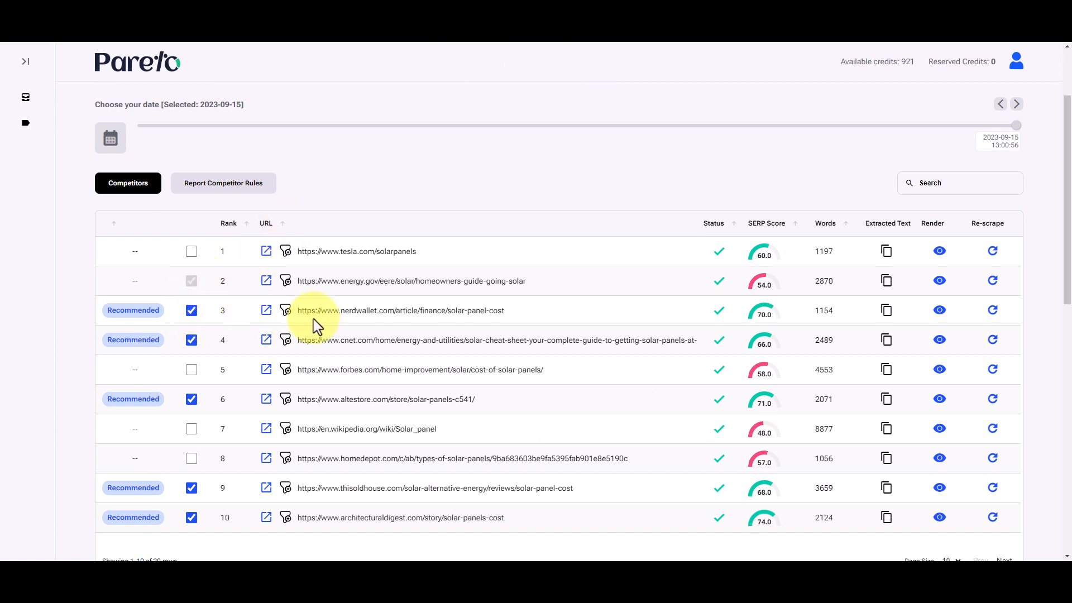
{"action": "left_click", "coordinate": [285, 311]}
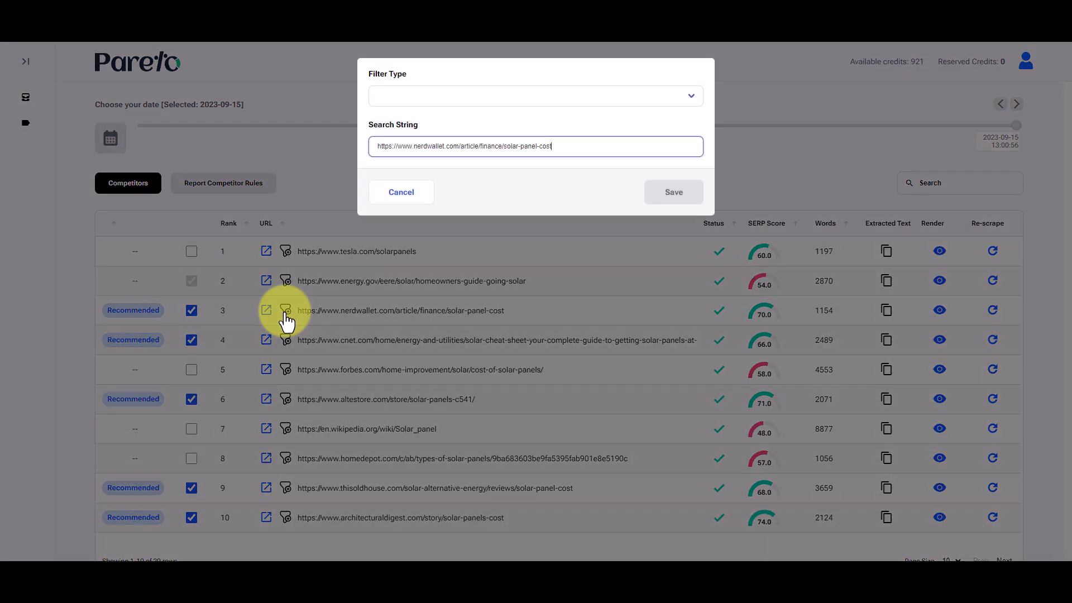
{"action": "left_click", "coordinate": [696, 98]}
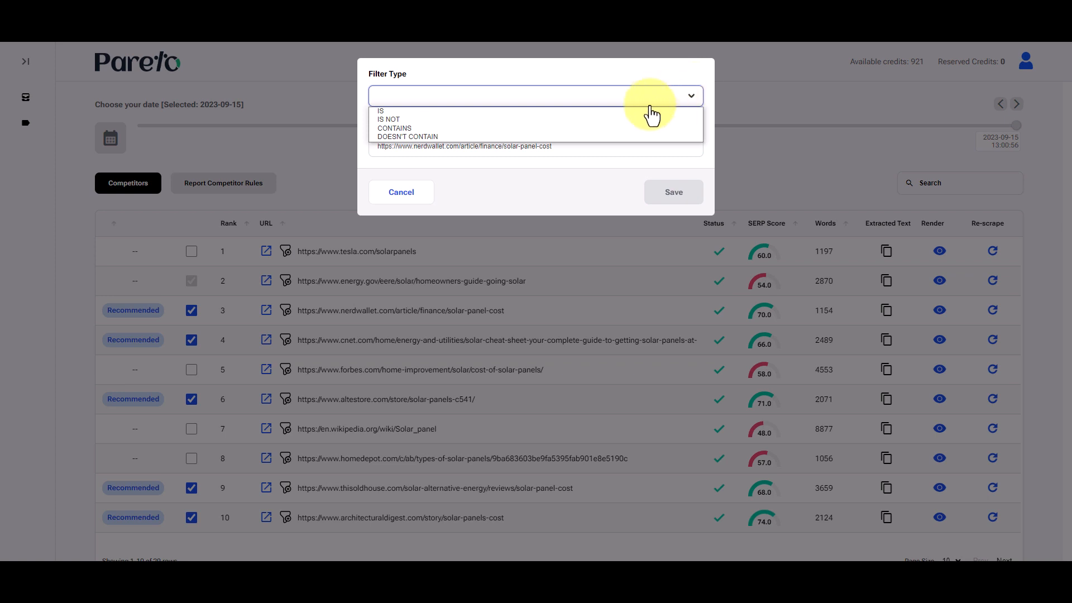
{"action": "left_click", "coordinate": [579, 120]}
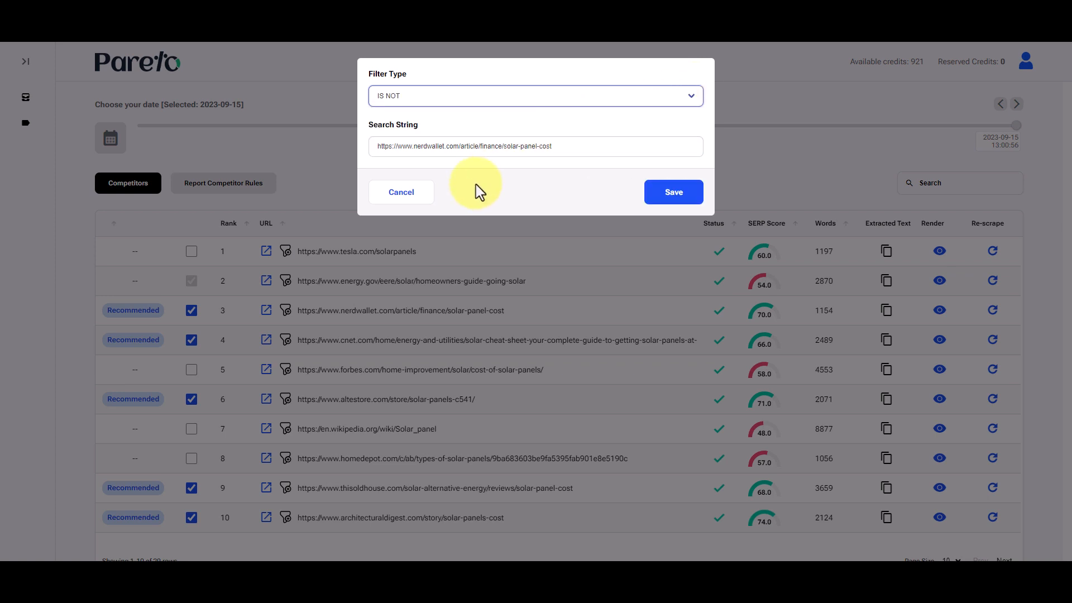
{"action": "left_click", "coordinate": [399, 98]}
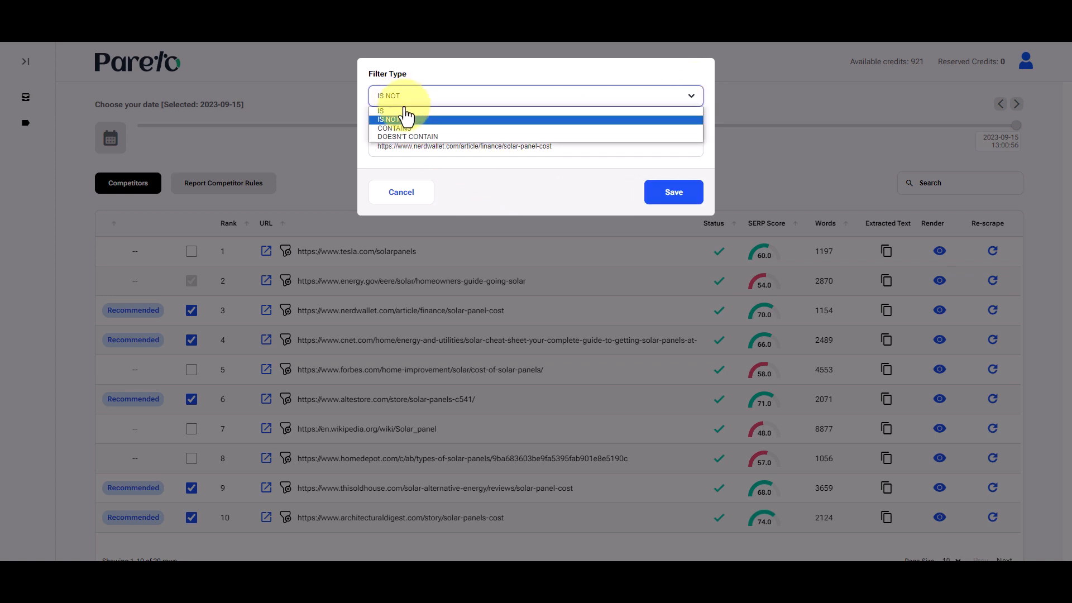
{"action": "left_click", "coordinate": [413, 120]}
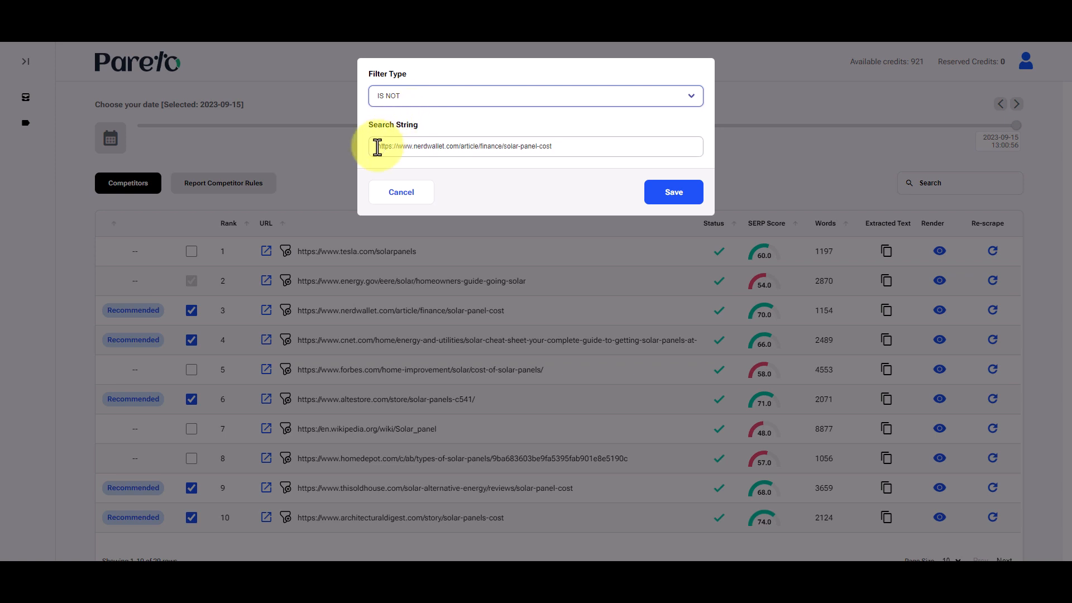
{"action": "left_click_drag", "start_coordinate": [376, 146], "coordinate": [342, 144]}
{"action": "left_click", "coordinate": [536, 147]}
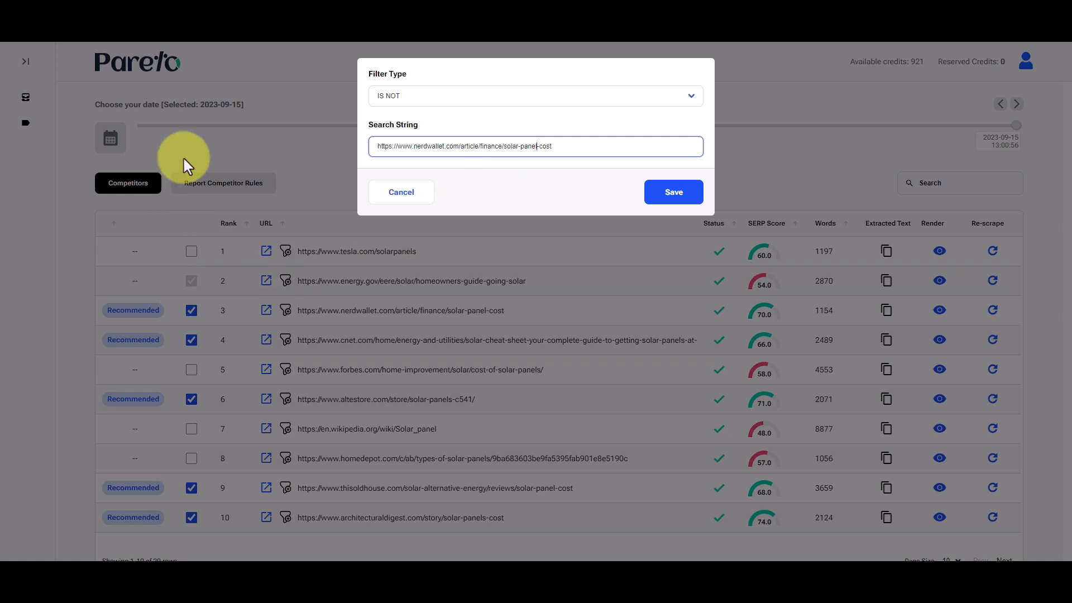
{"action": "left_click", "coordinate": [674, 196]}
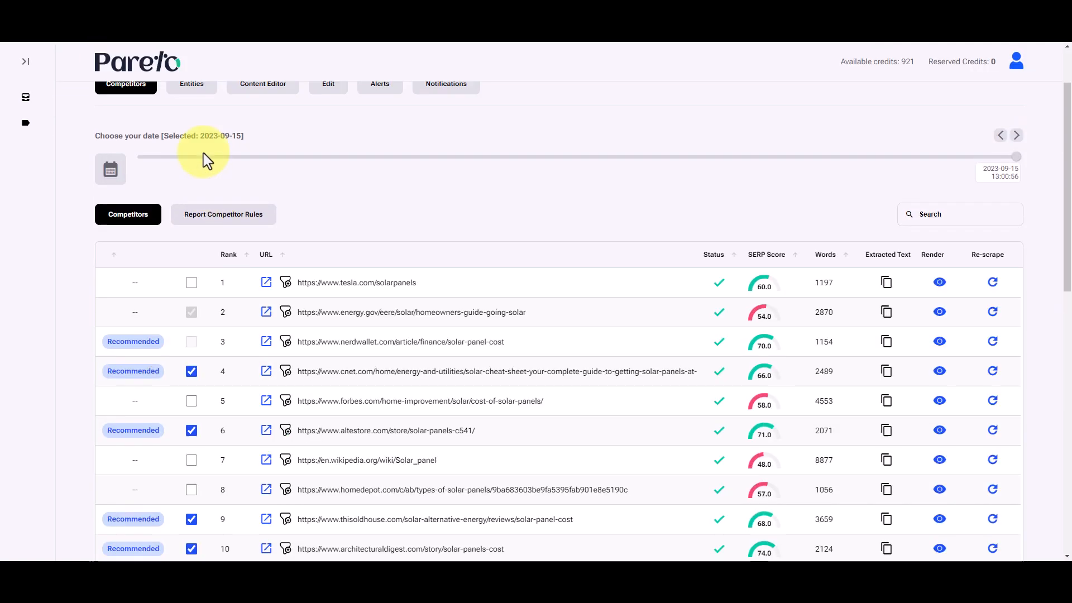
- Check the entities list again, and return to the competitors to view the report competitor rules
{"action": "left_click", "coordinate": [191, 173]}
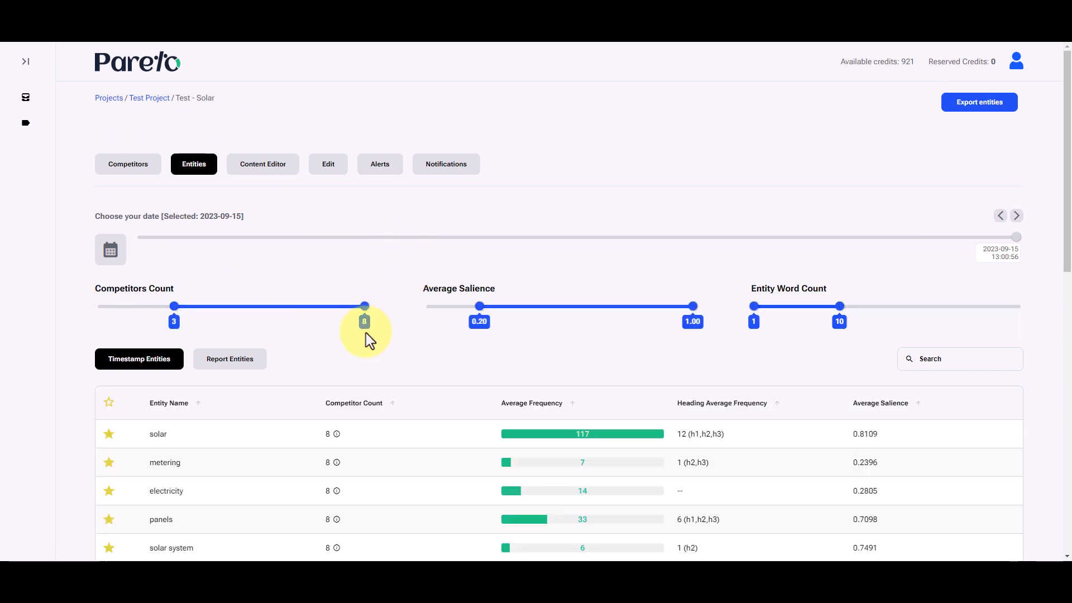
{"action": "left_click", "coordinate": [130, 168]}
{"action": "scroll", "coordinate": [391, 296], "scroll_direction": "down", "scroll_amount": 1}
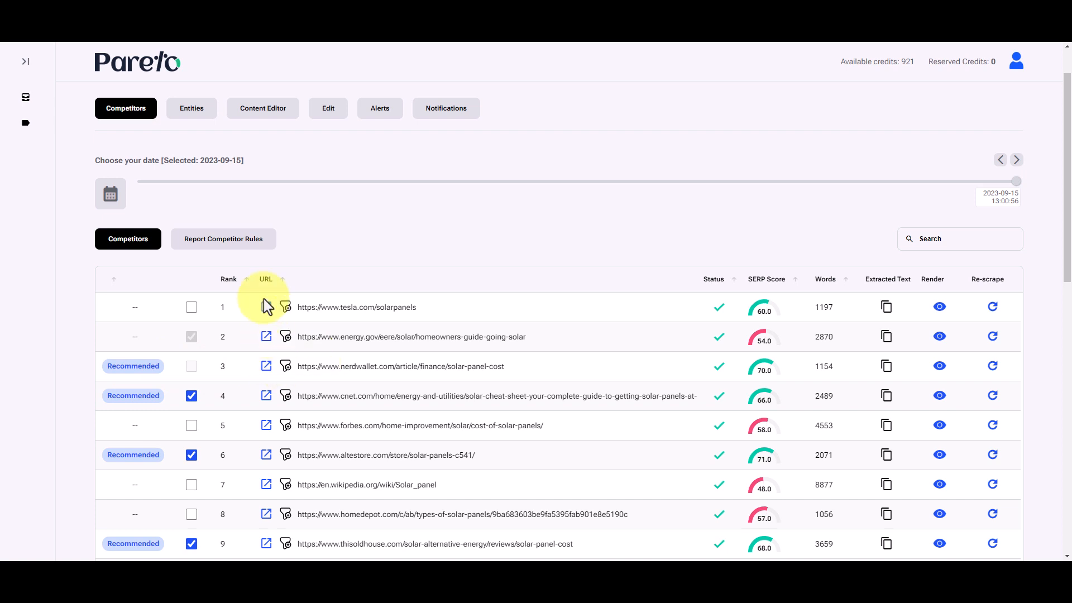
{"action": "left_click", "coordinate": [221, 245]}
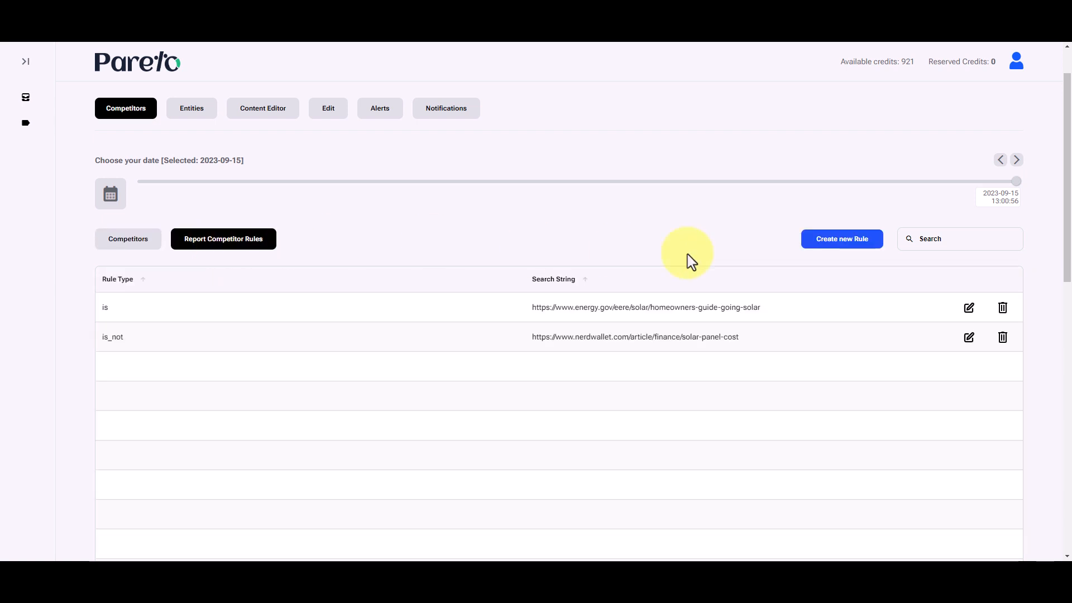
- Start a new competitor rule with the search string "cost" and the filter type CONTAINS
{"action": "left_click", "coordinate": [834, 237]}
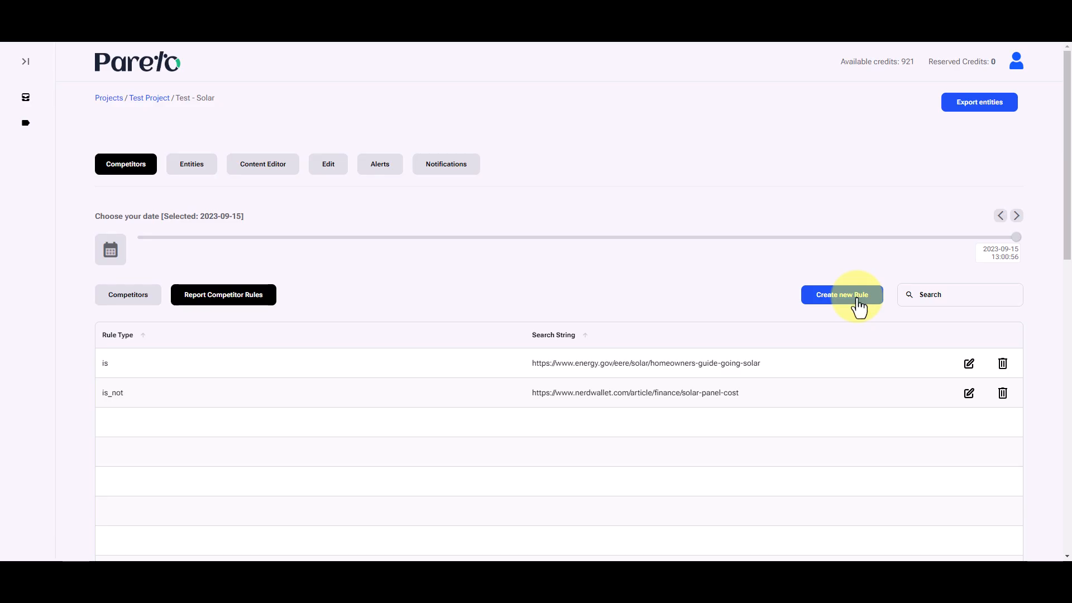
{"action": "left_click", "coordinate": [858, 297]}
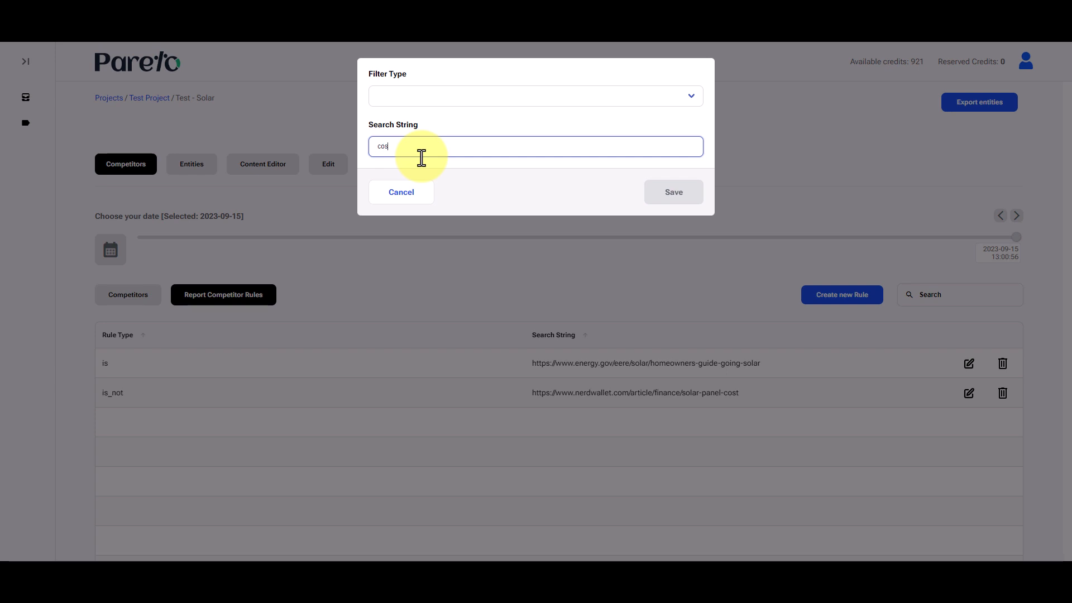
{"action": "left_click", "coordinate": [481, 101]}
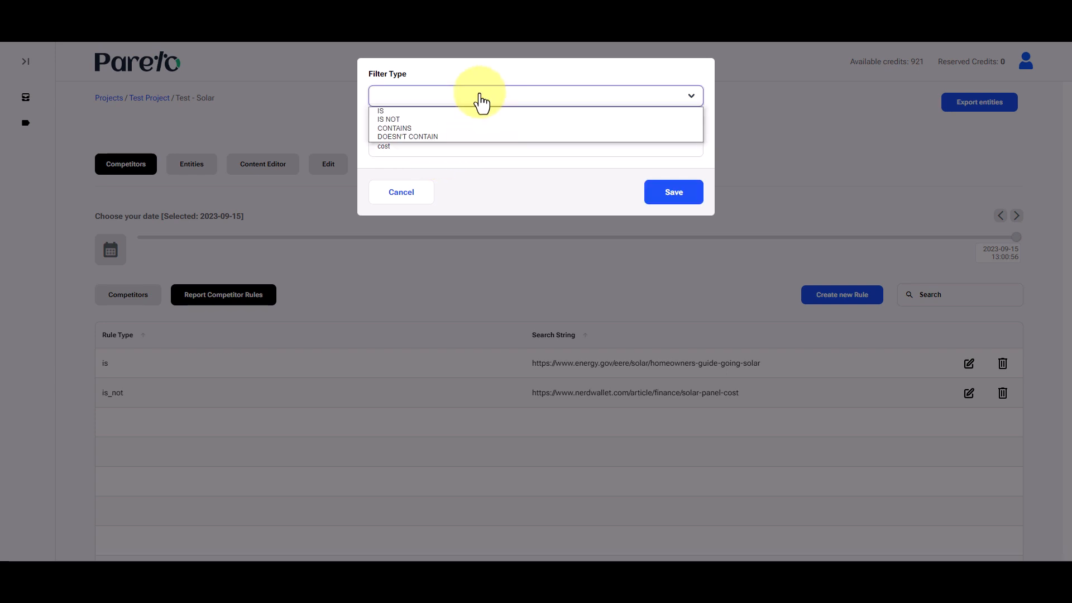
{"action": "left_click", "coordinate": [476, 129]}
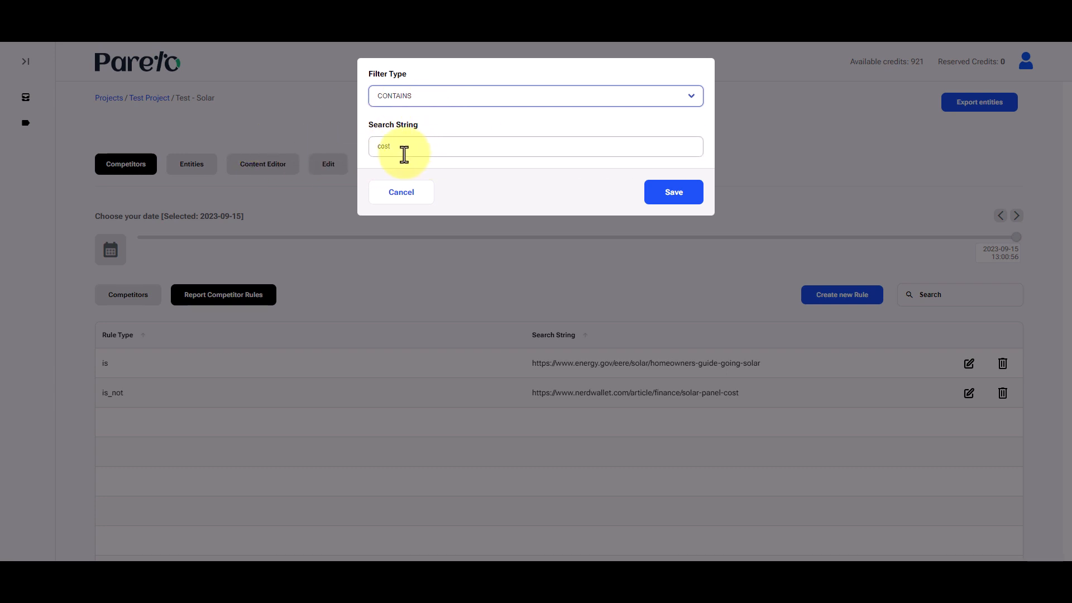
- Try the filter types IS and DOESN'T CONTAIN on the new "cost" rule
{"action": "left_click_drag", "start_coordinate": [391, 146], "coordinate": [366, 144]}
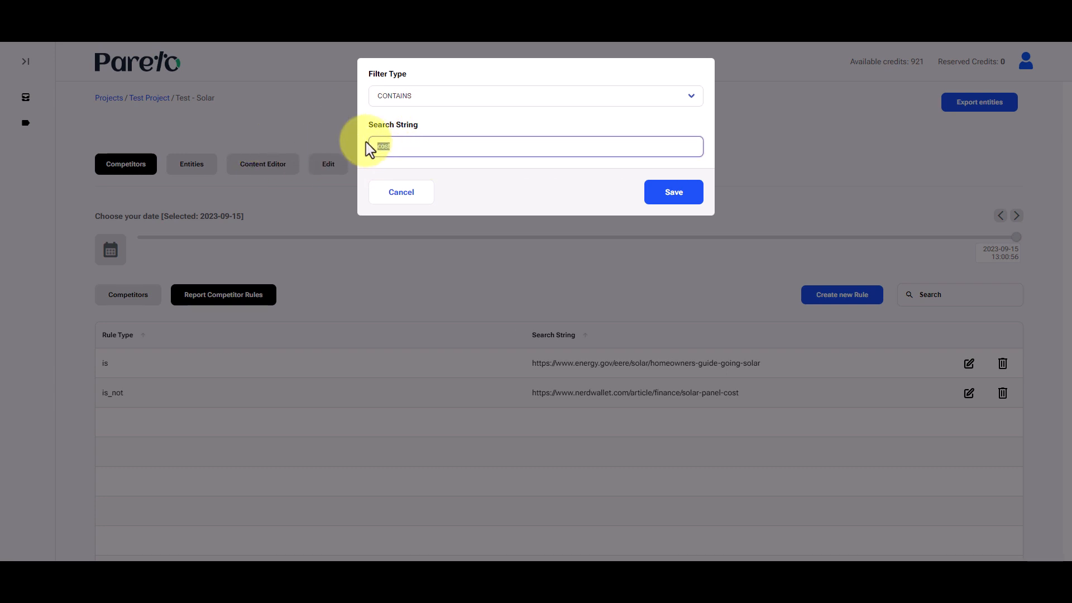
{"action": "left_click", "coordinate": [447, 96]}
{"action": "left_click", "coordinate": [433, 113]}
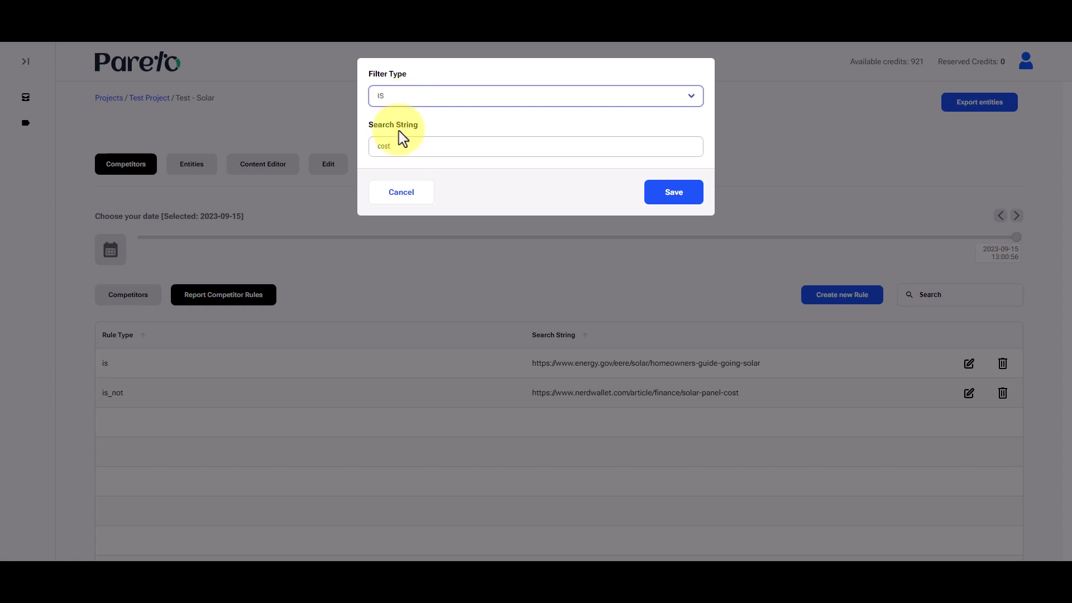
{"action": "left_click_drag", "start_coordinate": [473, 140], "coordinate": [330, 136]}
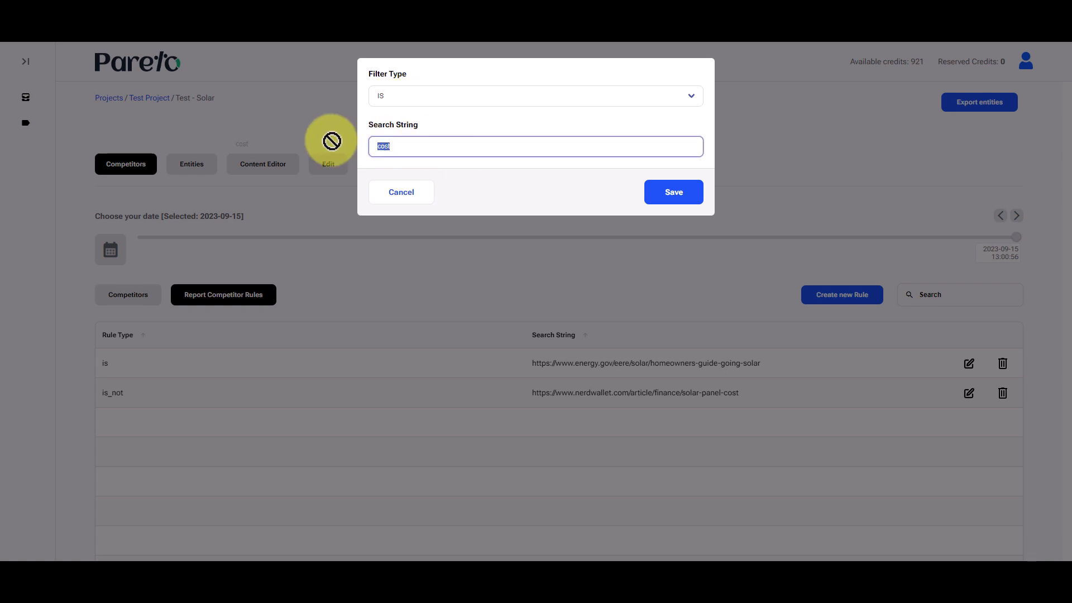
{"action": "left_click", "coordinate": [486, 96]}
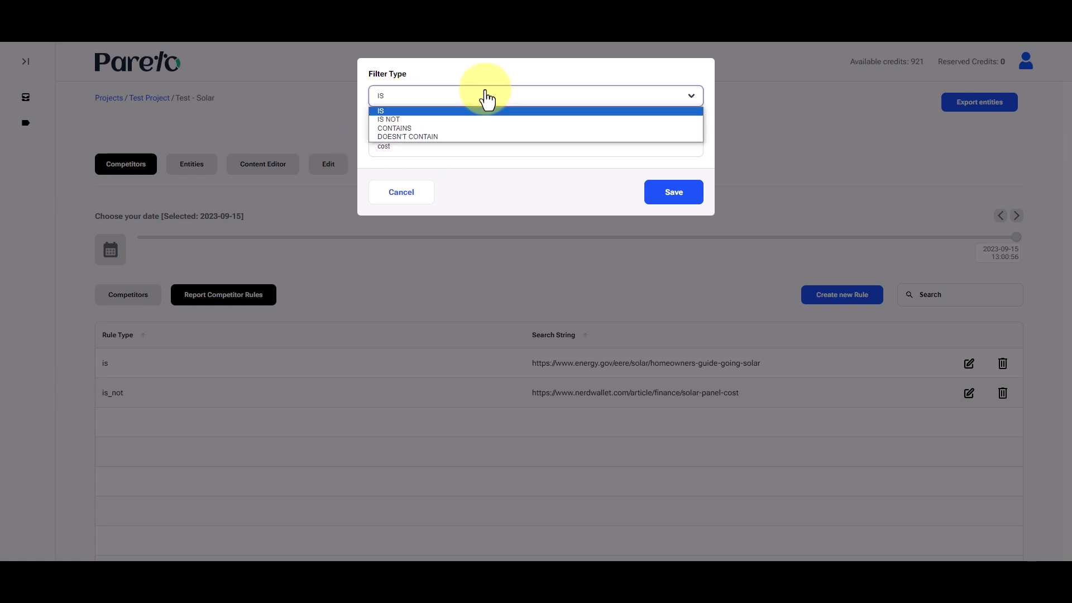
{"action": "left_click", "coordinate": [490, 136]}
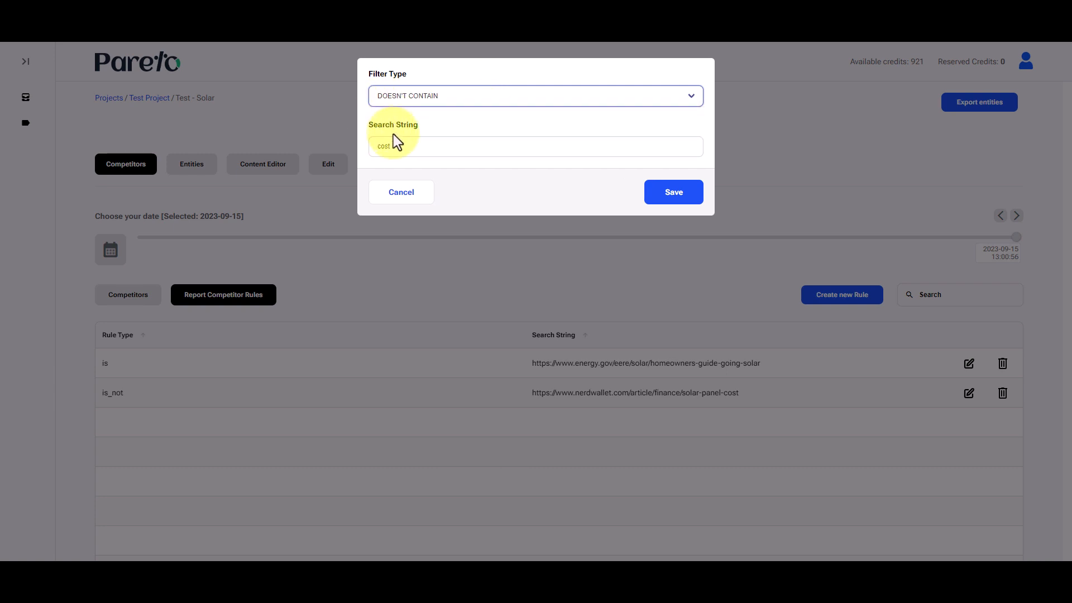
{"action": "left_click_drag", "start_coordinate": [441, 141], "coordinate": [354, 141]}
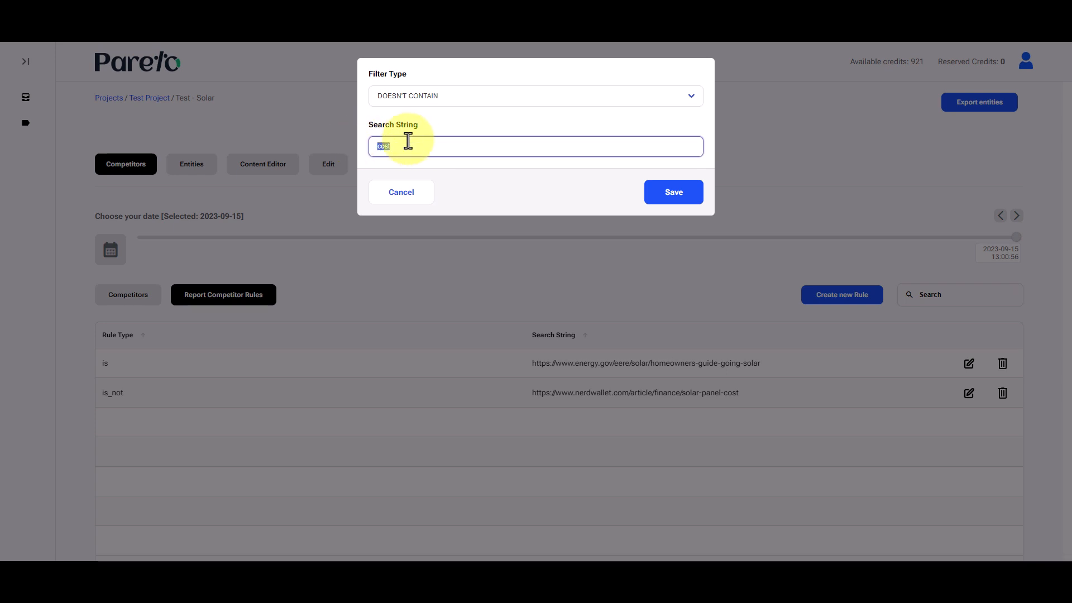
{"action": "left_click", "coordinate": [414, 143]}
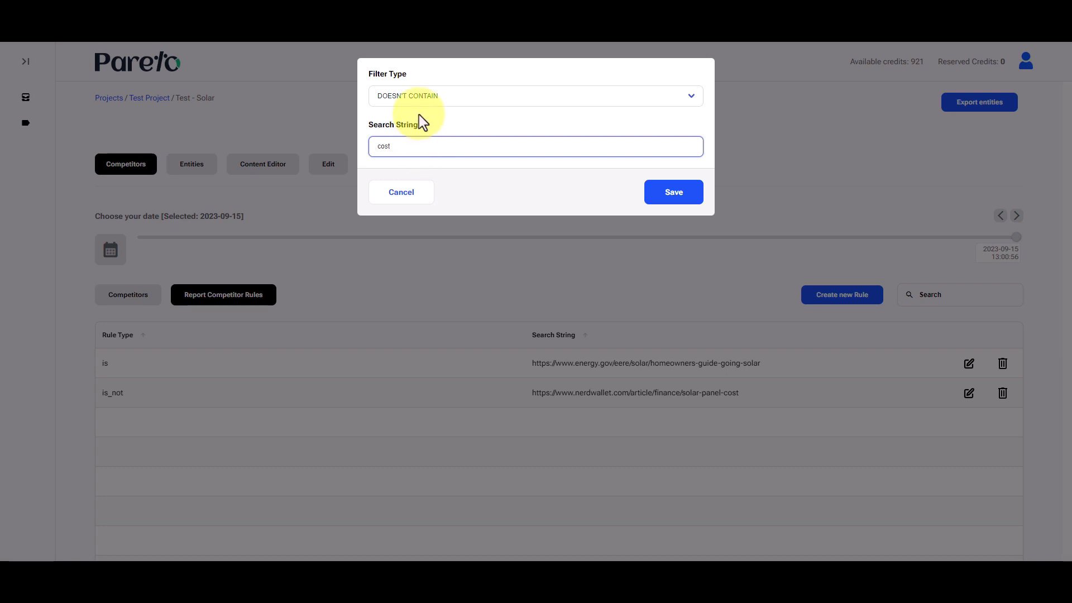
- Set the "cost" rule's filter type to CONTAINS and save the rule
{"action": "left_click", "coordinate": [421, 100]}
{"action": "left_click", "coordinate": [430, 128]}
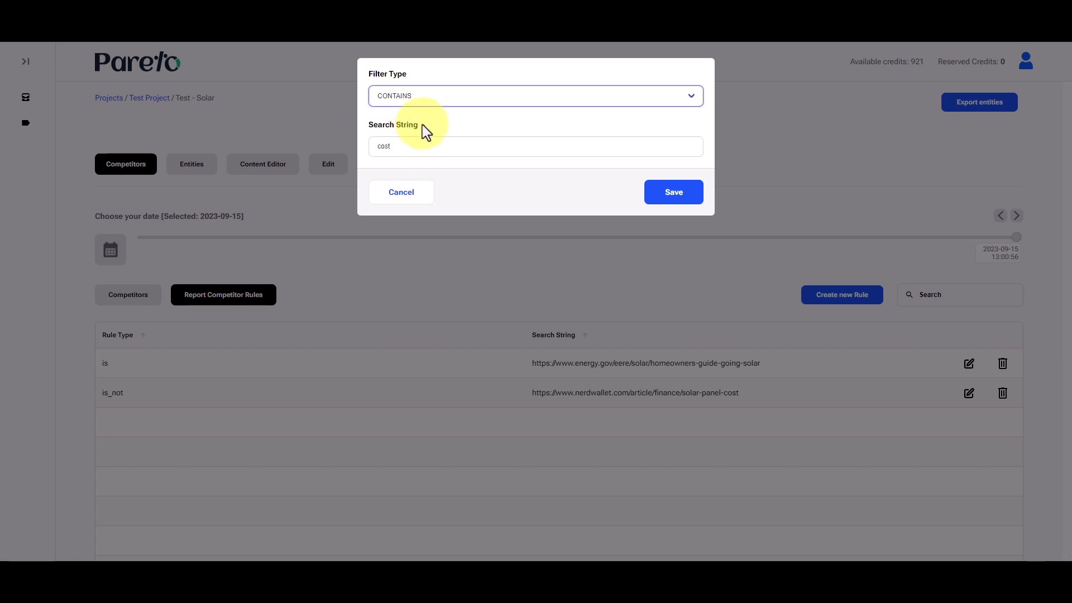
{"action": "left_click", "coordinate": [660, 194]}
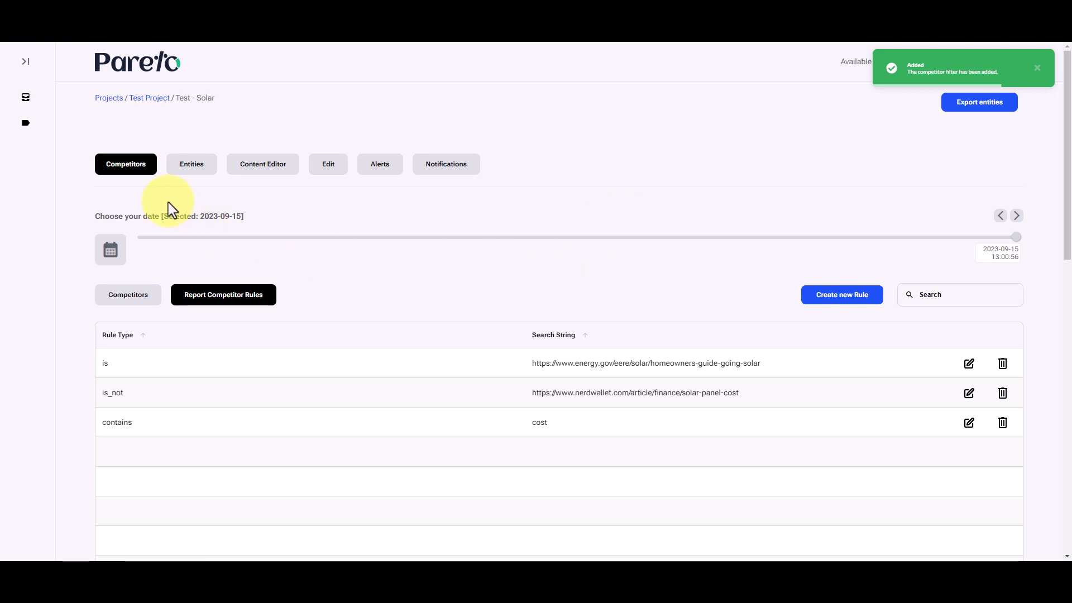
- Examine the checkbox states in the competitors list and search the list for "cost"
{"action": "left_click", "coordinate": [148, 294]}
{"action": "scroll", "coordinate": [333, 276], "scroll_direction": "down", "scroll_amount": 2}
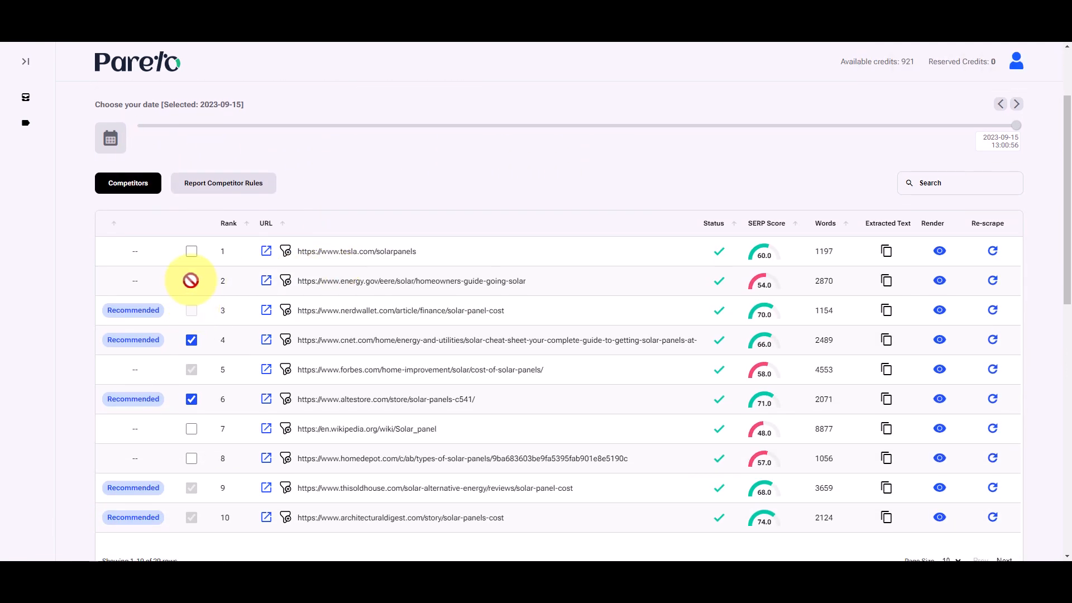
{"action": "scroll", "coordinate": [193, 380], "scroll_direction": "down", "scroll_amount": 1}
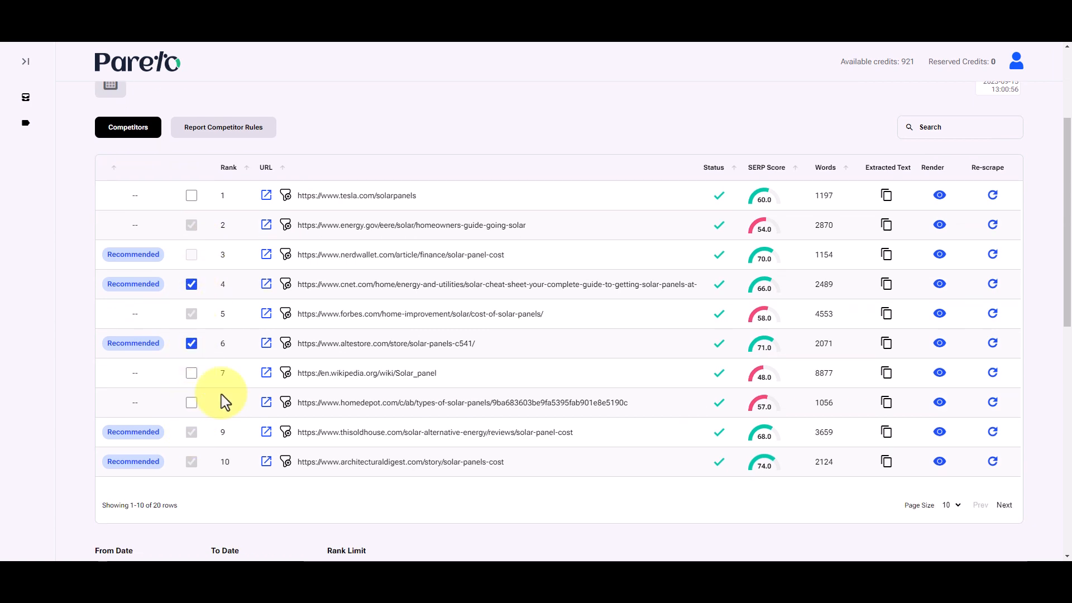
{"action": "scroll", "coordinate": [670, 190], "scroll_direction": "up", "scroll_amount": 1}
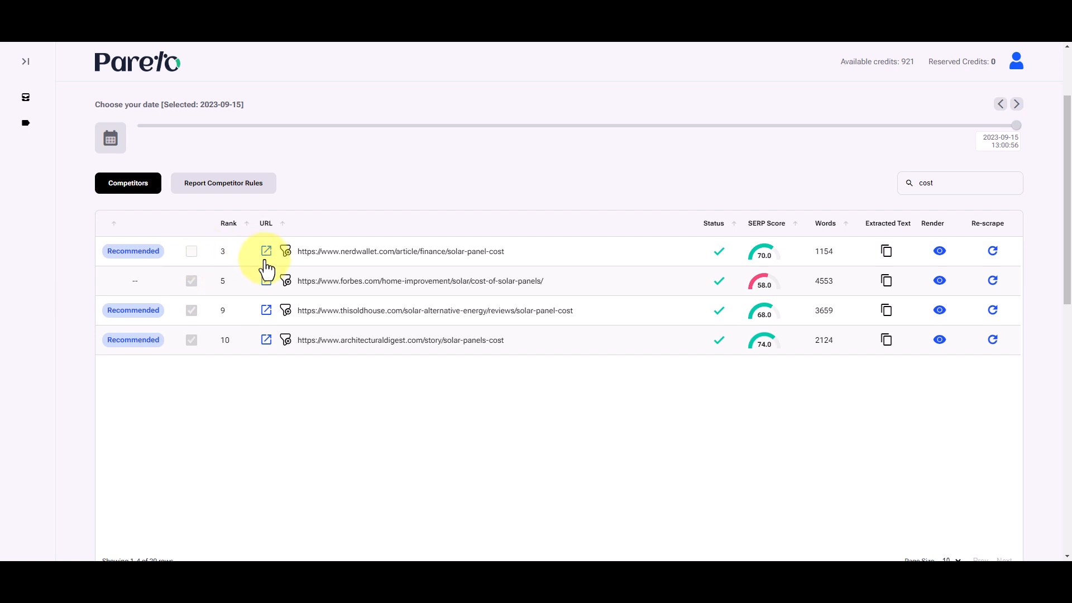
- Review the report competitor rules, comparing the is_not rule for the nerdwallet.com URL with the contains rule for "cost"
{"action": "left_click", "coordinate": [246, 187]}
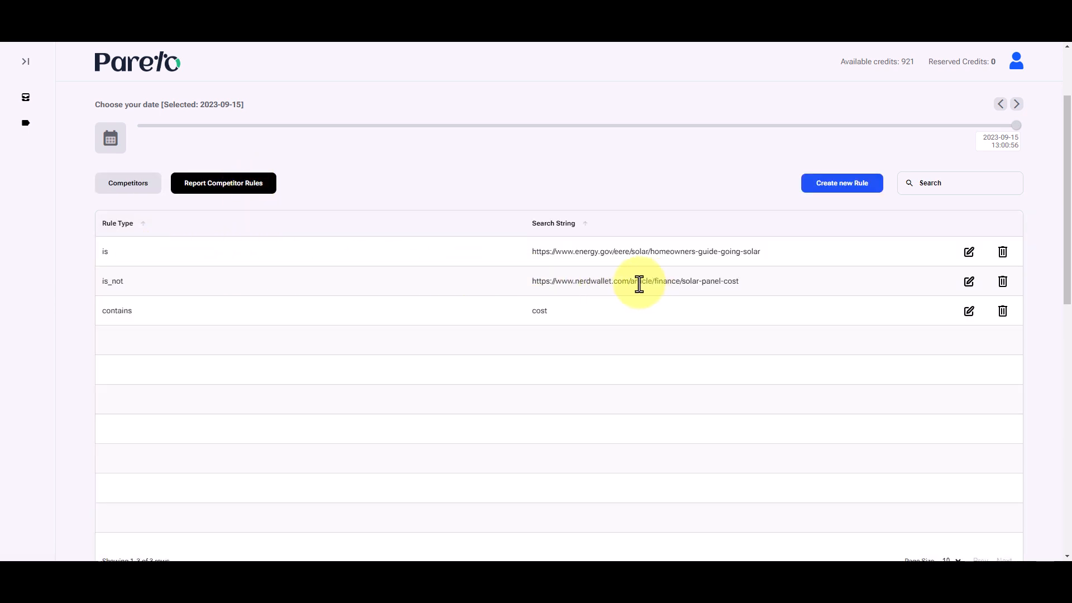
{"action": "left_click_drag", "start_coordinate": [535, 283], "coordinate": [767, 293]}
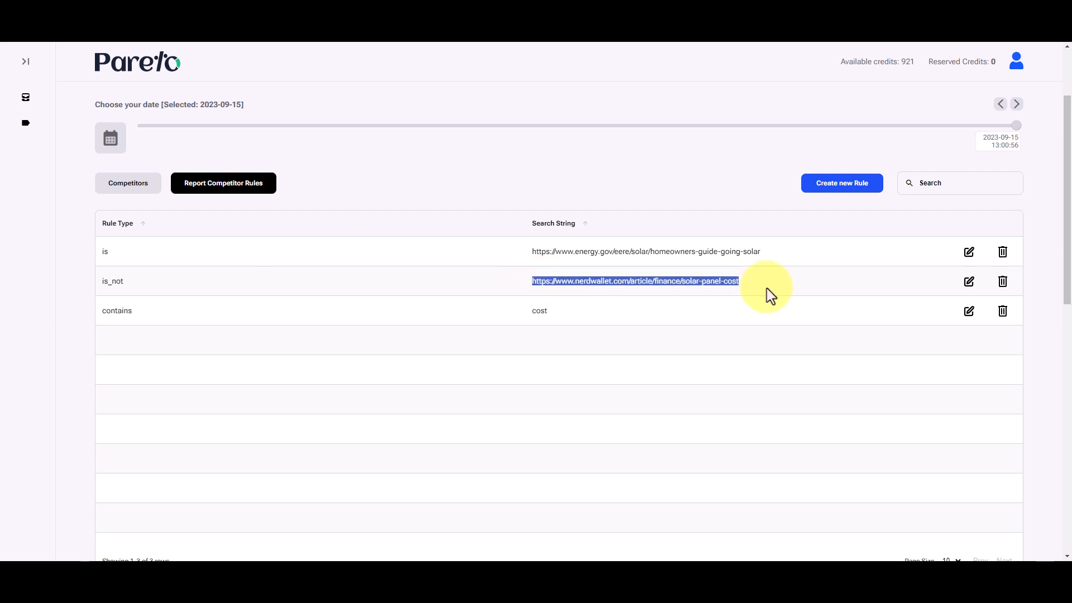
{"action": "mouse_move", "coordinate": [125, 279]}
{"action": "left_mouse_down"}
{"action": "mouse_move", "coordinate": [86, 283]}
{"action": "mouse_move", "coordinate": [105, 283]}
{"action": "left_mouse_up"}
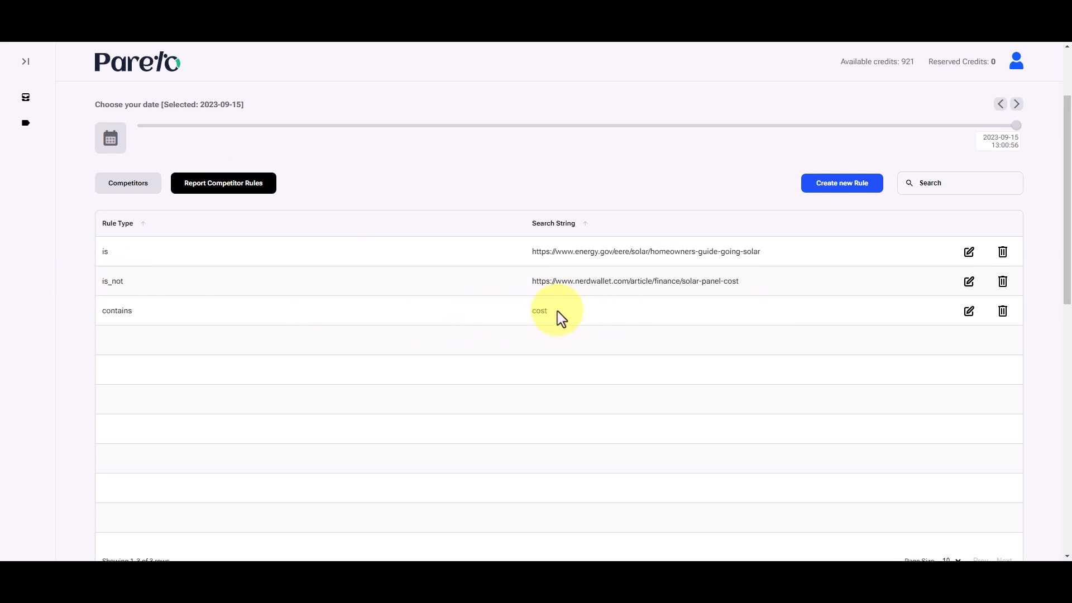
{"action": "left_click_drag", "start_coordinate": [557, 310], "coordinate": [125, 310]}
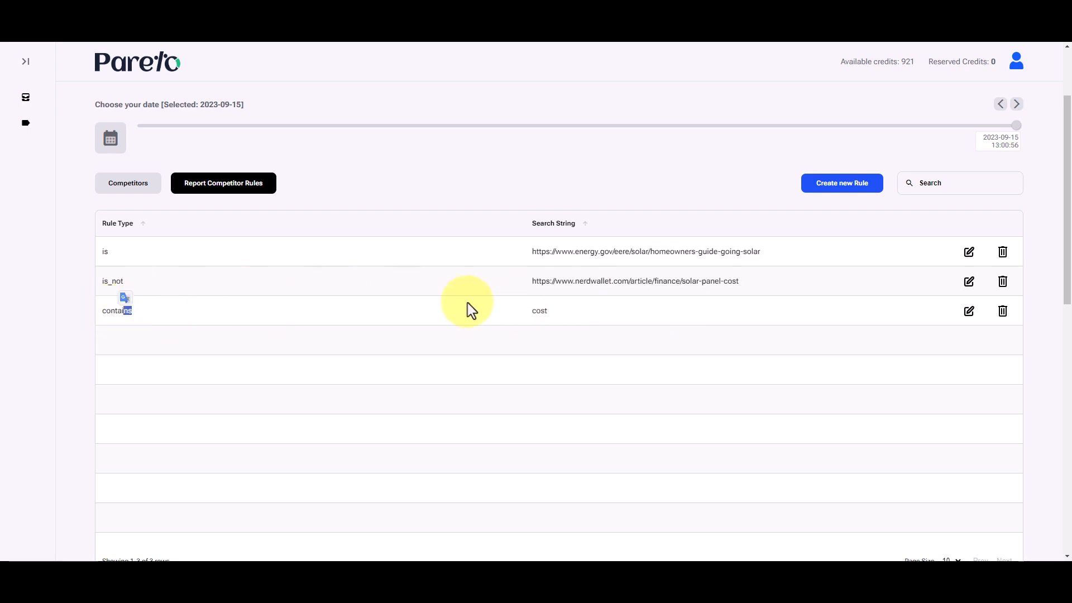
{"action": "left_click", "coordinate": [538, 311]}
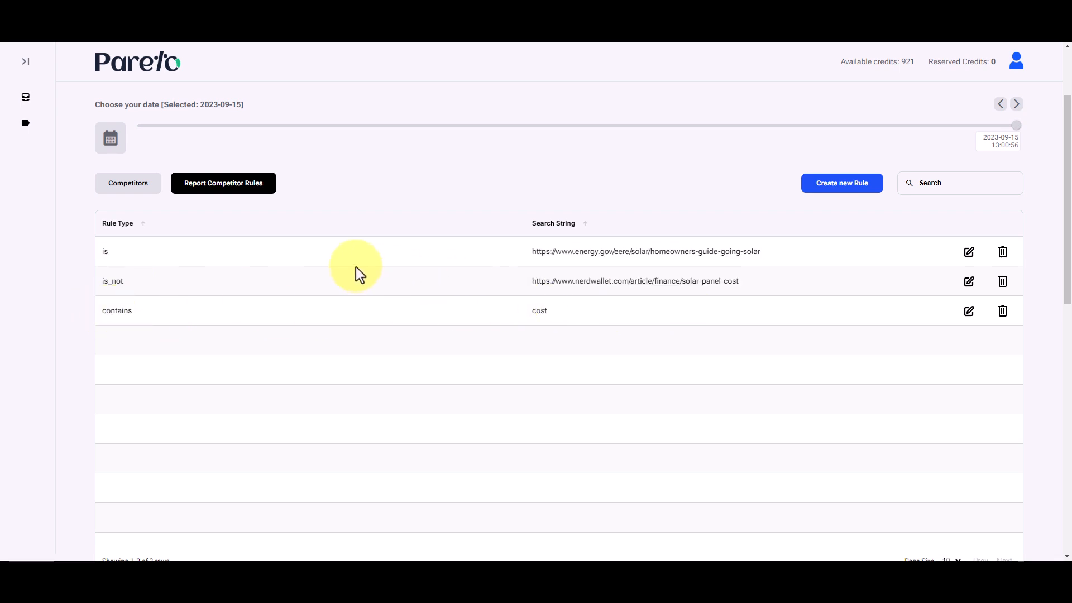
{"action": "triple_click", "coordinate": [542, 283]}
{"action": "triple_click", "coordinate": [545, 281]}
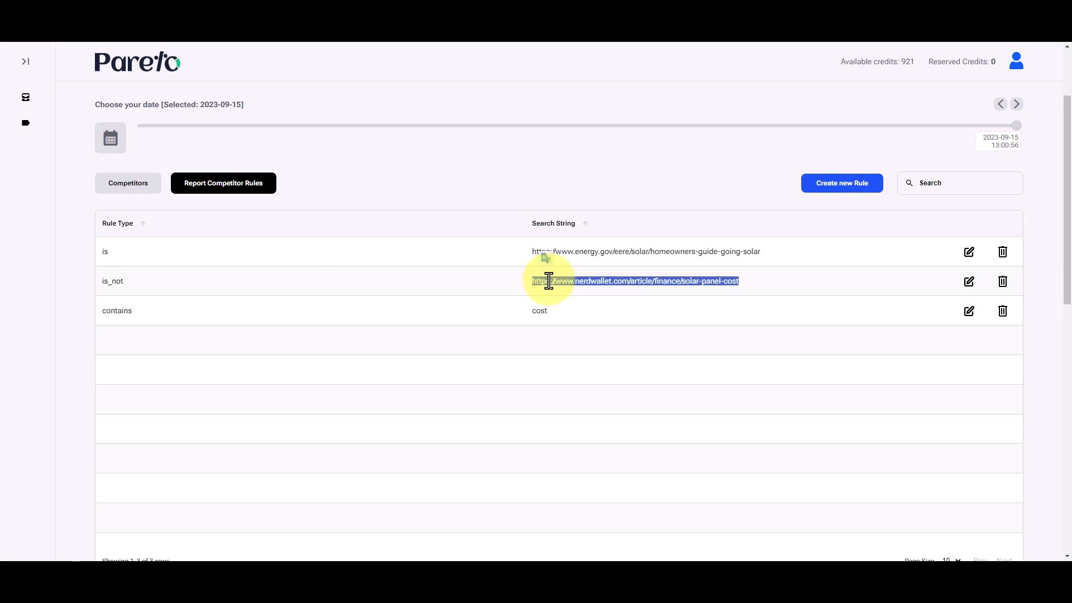
{"action": "left_click", "coordinate": [129, 283]}
{"action": "double_click", "coordinate": [105, 282]}
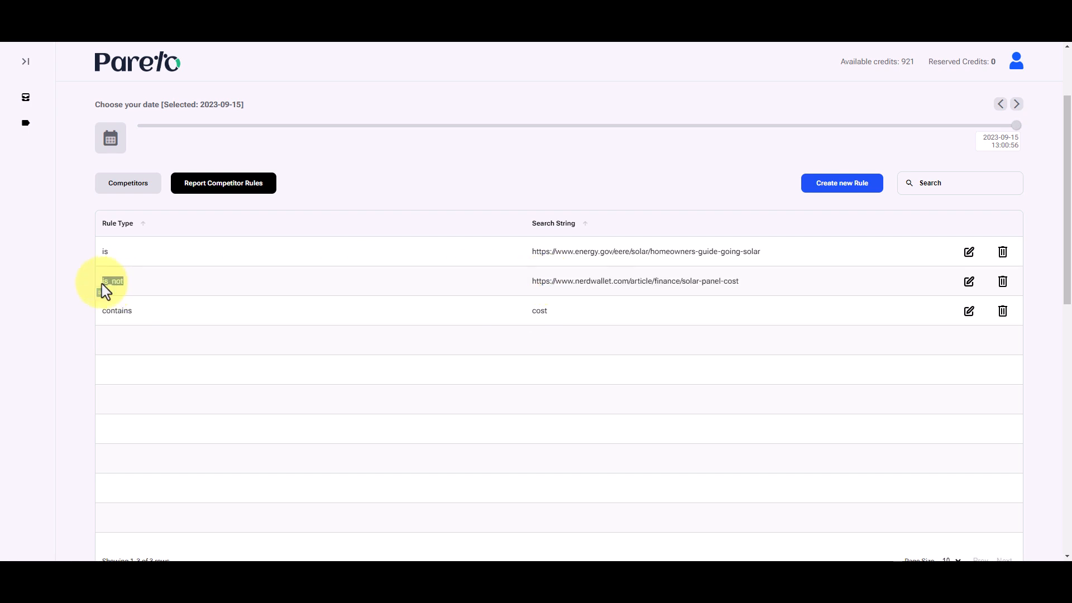
{"action": "left_click", "coordinate": [531, 278]}
{"action": "left_click_drag", "start_coordinate": [530, 281], "coordinate": [769, 285]}
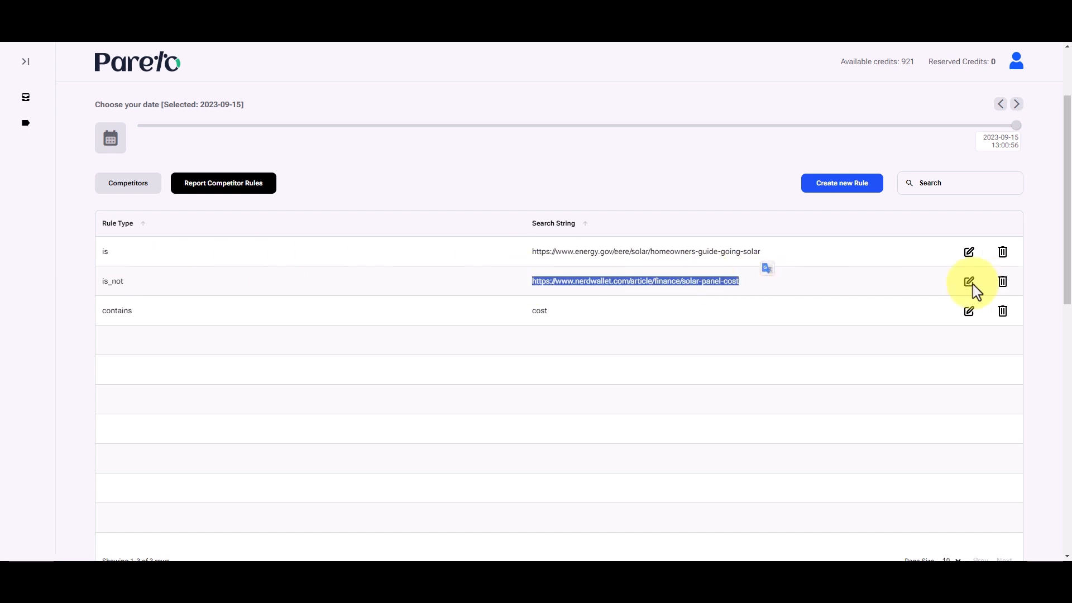
{"action": "left_click", "coordinate": [498, 287]}
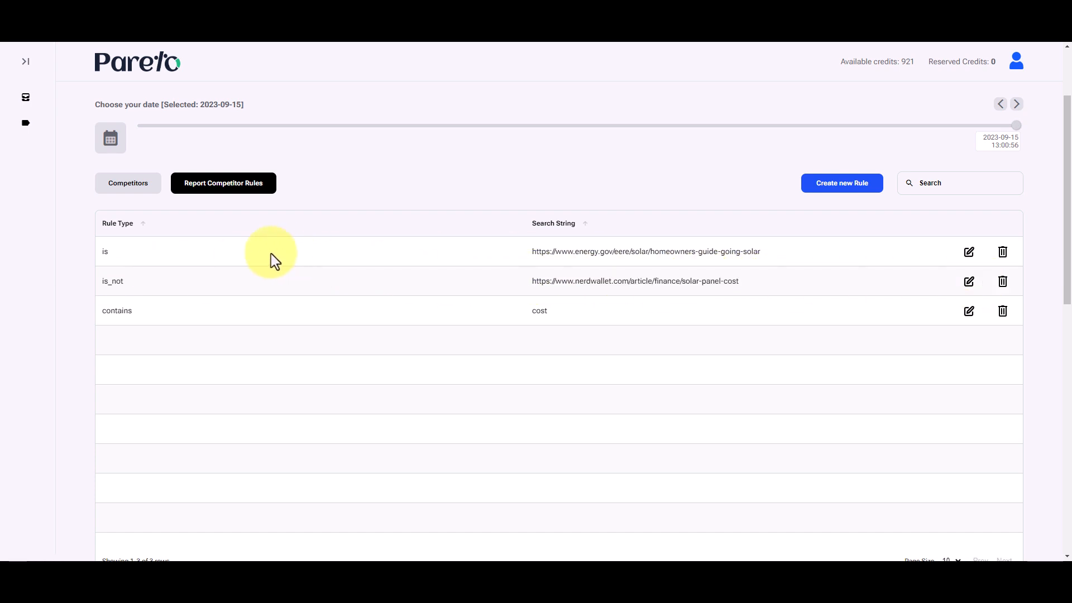
{"action": "left_click_drag", "start_coordinate": [102, 284], "coordinate": [142, 290]}
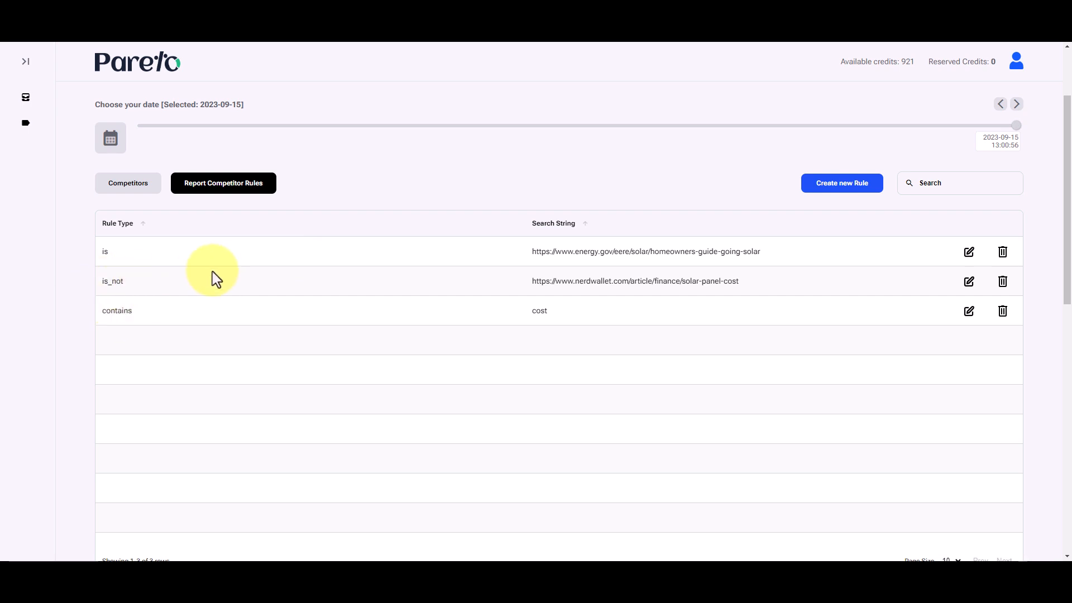
- Open the report's entities and examine the Competitors Count range and the timestamp entities list
{"action": "scroll", "coordinate": [223, 268], "scroll_direction": "up", "scroll_amount": 2}
{"action": "left_click", "coordinate": [192, 170]}
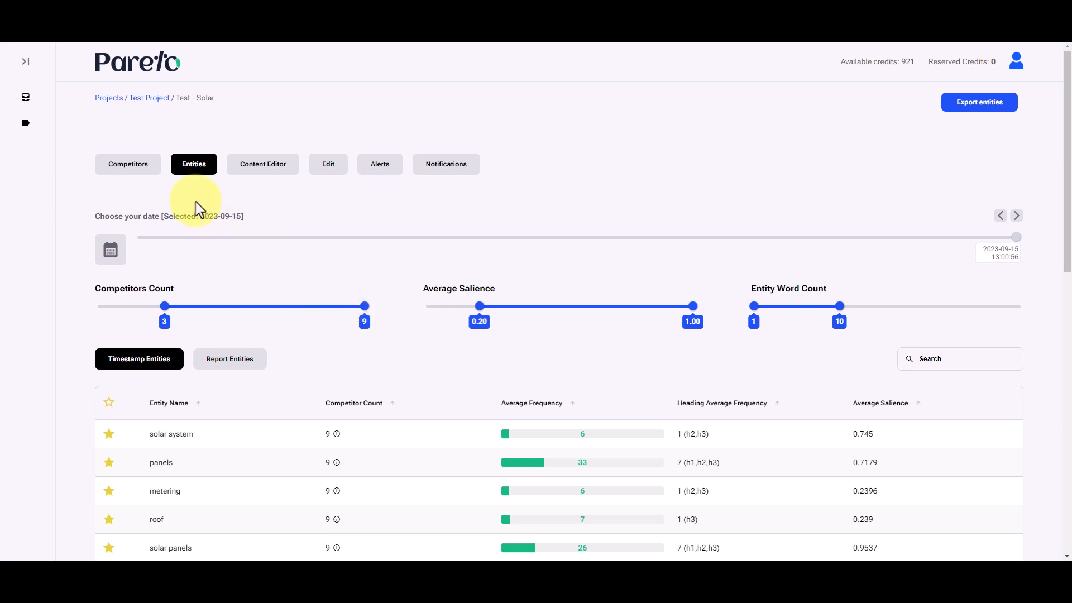
{"action": "scroll", "coordinate": [209, 248], "scroll_direction": "down", "scroll_amount": 1}
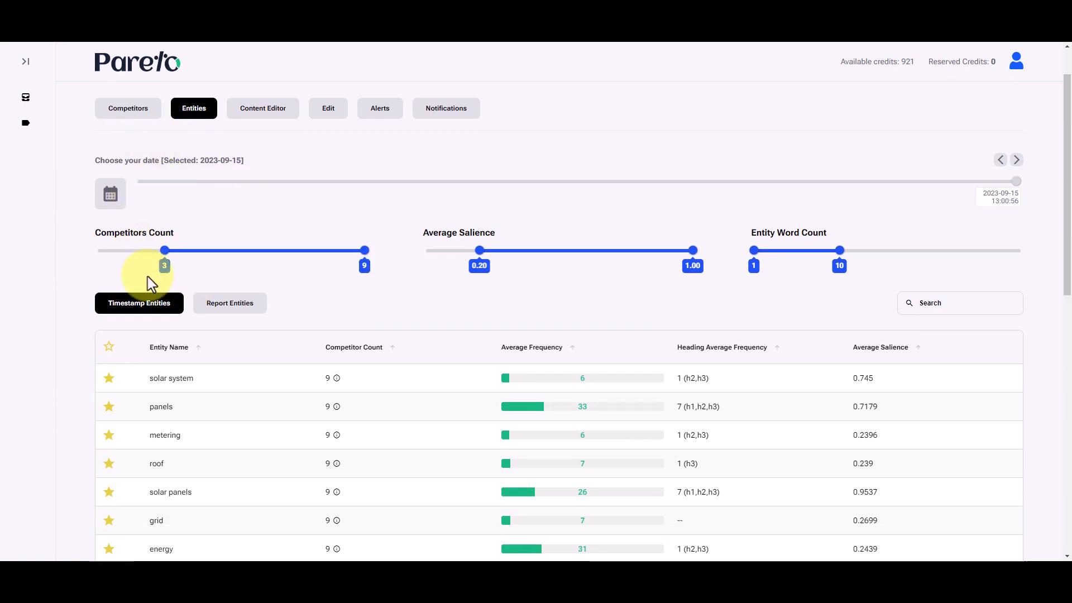
- Return to the competitors list and check which URLs are selected on both of its pages
{"action": "left_click", "coordinate": [140, 112]}
{"action": "scroll", "coordinate": [200, 280], "scroll_direction": "down", "scroll_amount": 1}
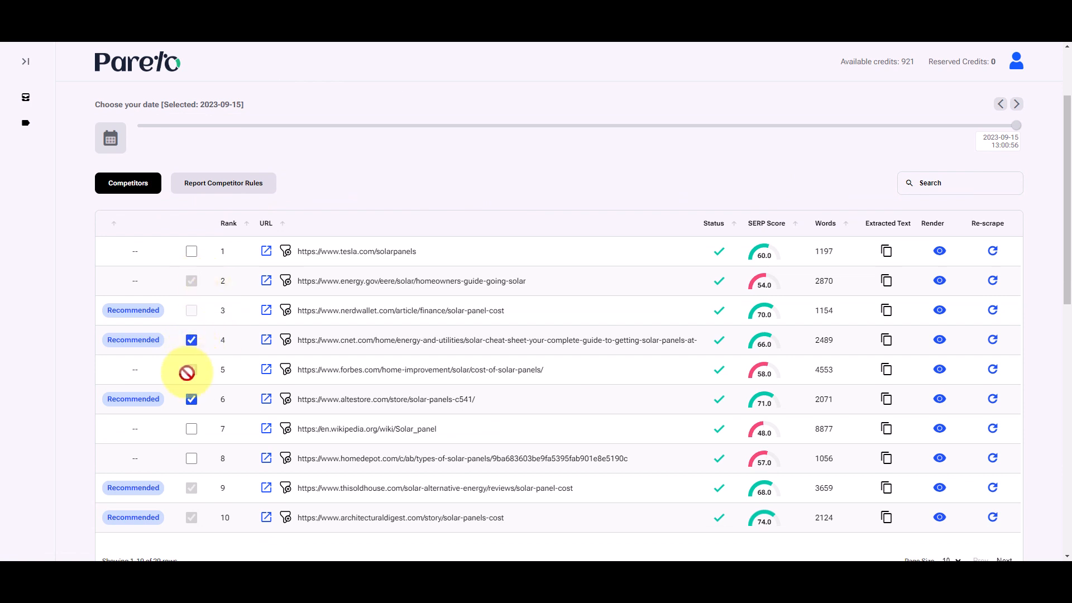
{"action": "scroll", "coordinate": [215, 414], "scroll_direction": "down", "scroll_amount": 2}
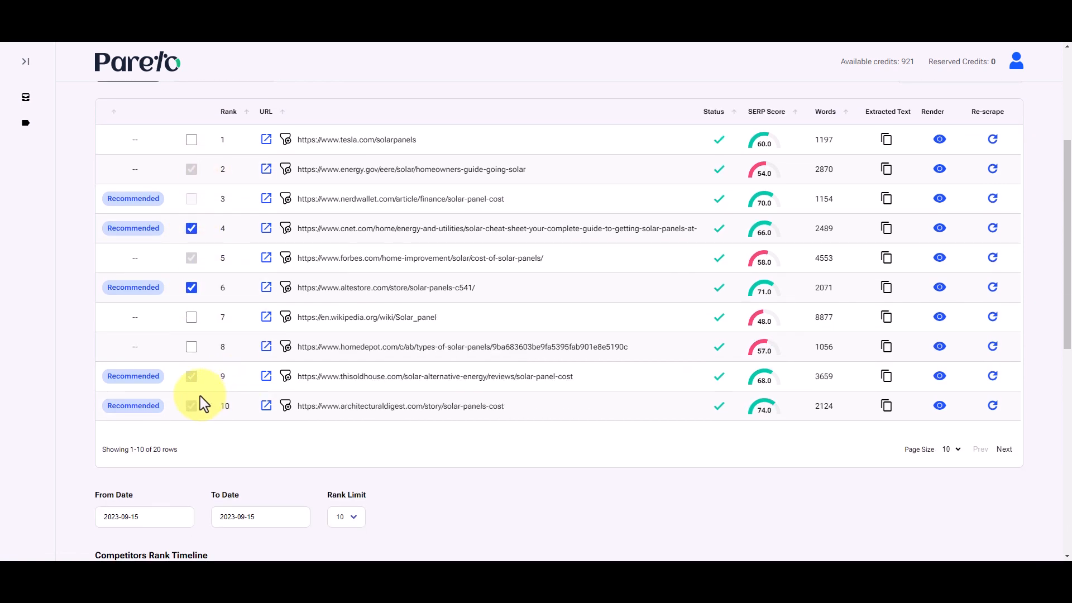
{"action": "left_click", "coordinate": [1004, 449]}
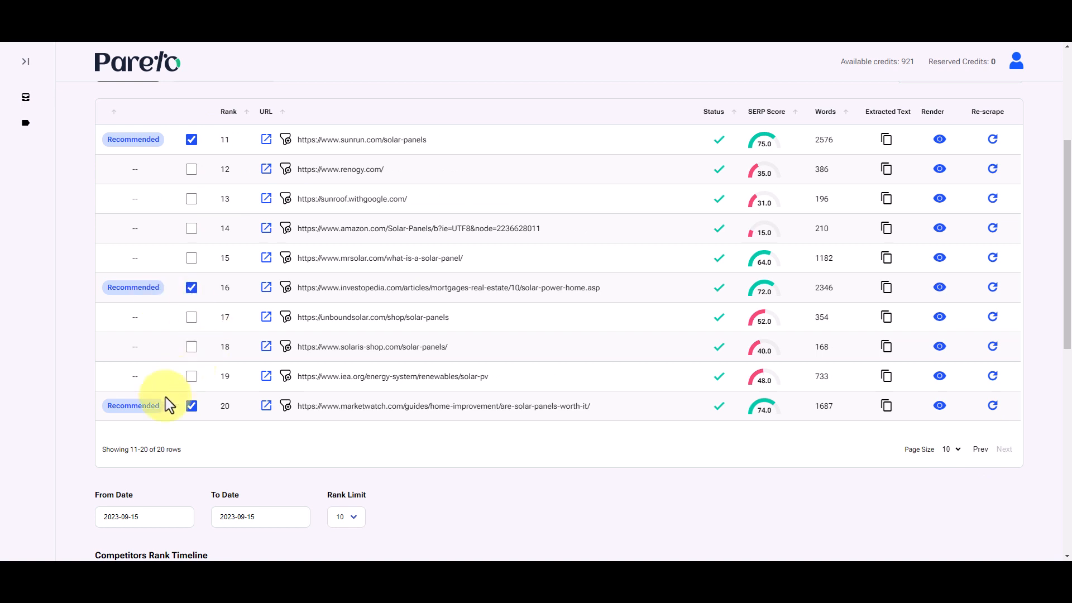
{"action": "left_click", "coordinate": [980, 449]}
{"action": "scroll", "coordinate": [275, 235], "scroll_direction": "up", "scroll_amount": 3}
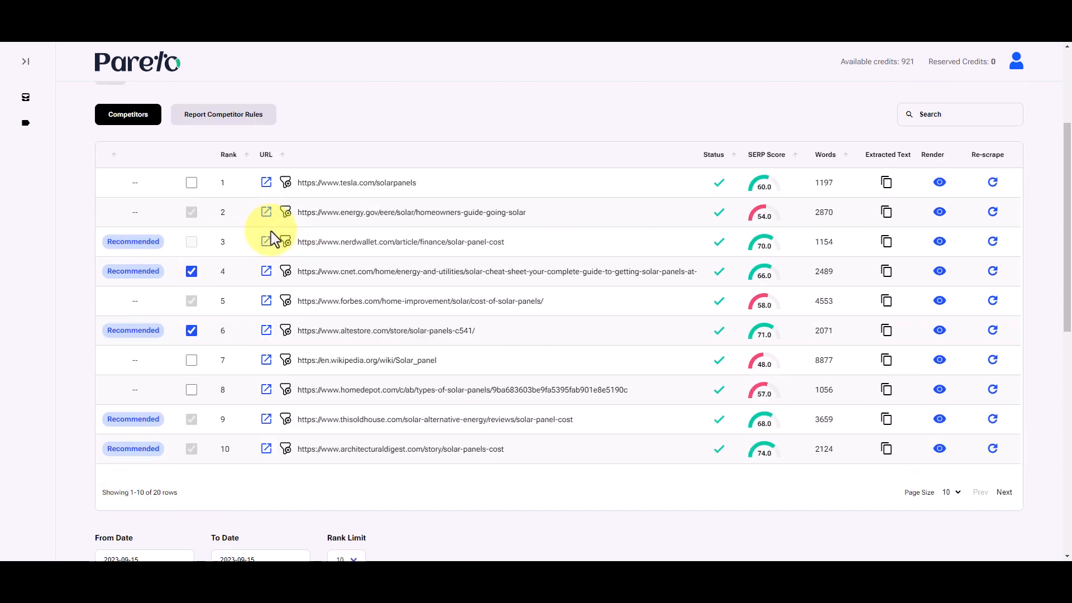
{"action": "scroll", "coordinate": [267, 227], "scroll_direction": "down", "scroll_amount": 1}
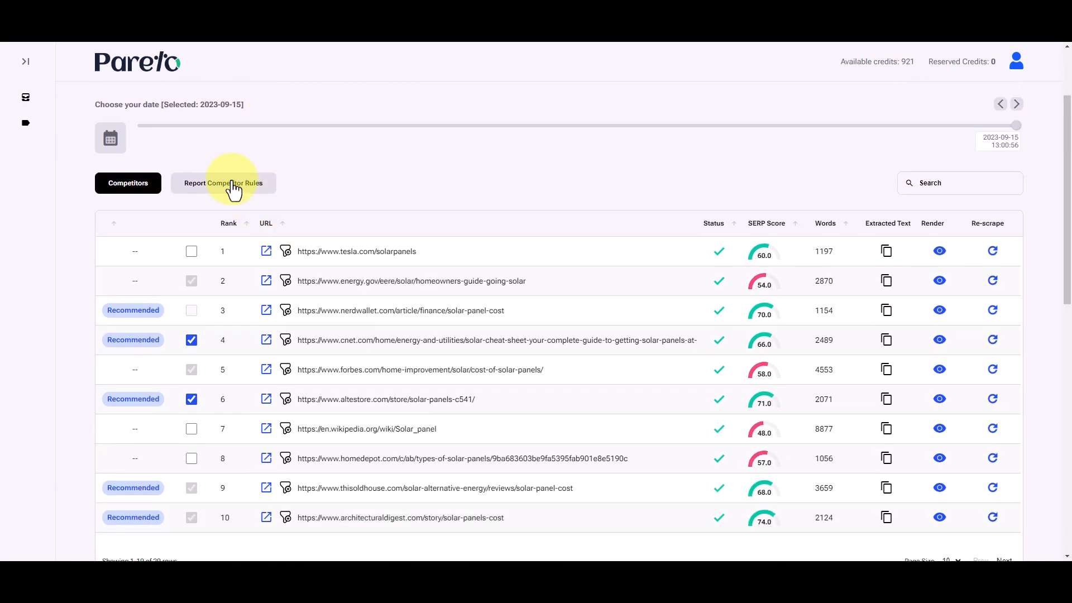